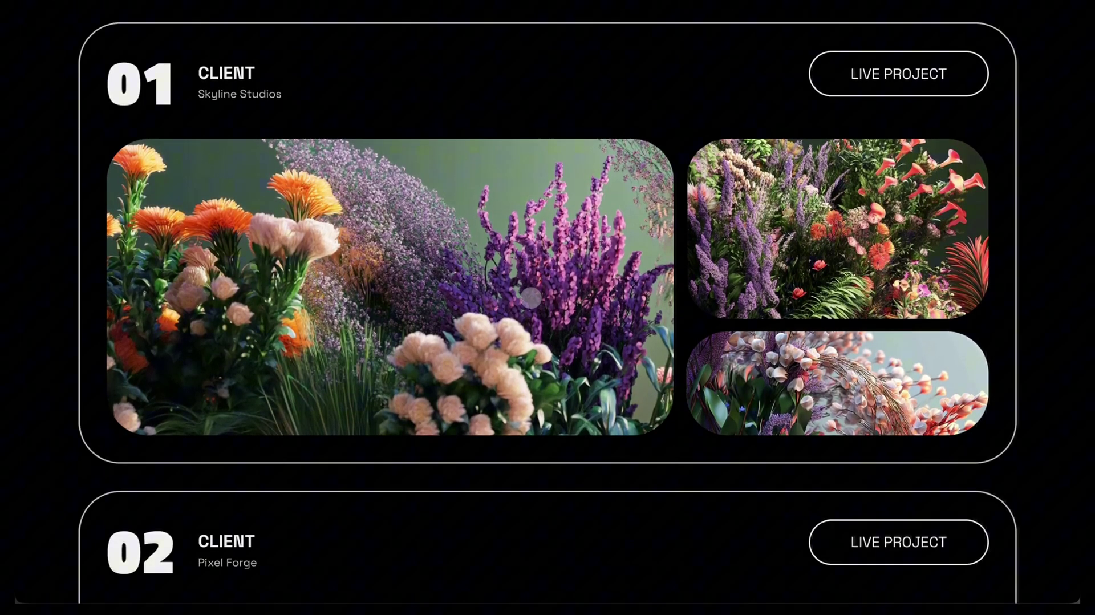
# Add a blank section below the Projects heading with a fully transparent background
pyautogui.scroll(-5, 547, 308)
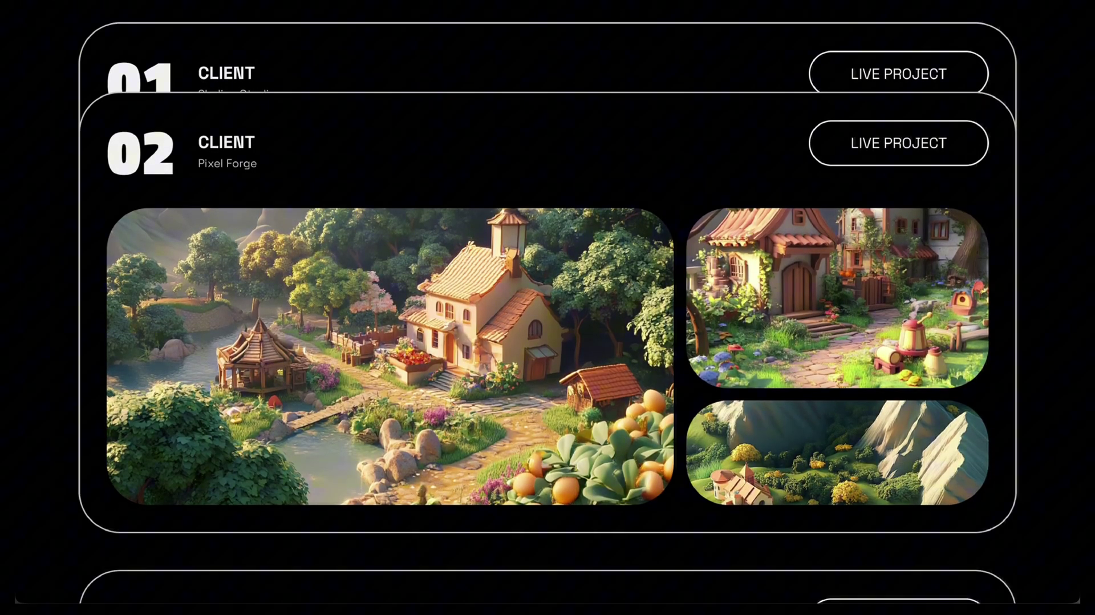
pyautogui.scroll(-5, 547, 308)
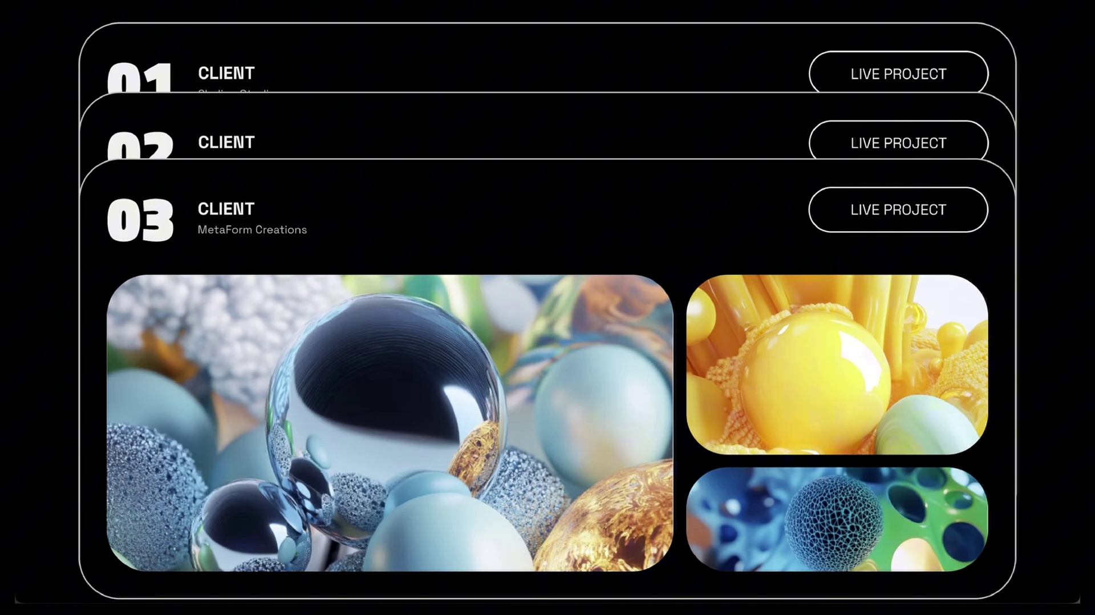
pyautogui.scroll(5, 547, 308)
pyautogui.scroll(5, 548, 308)
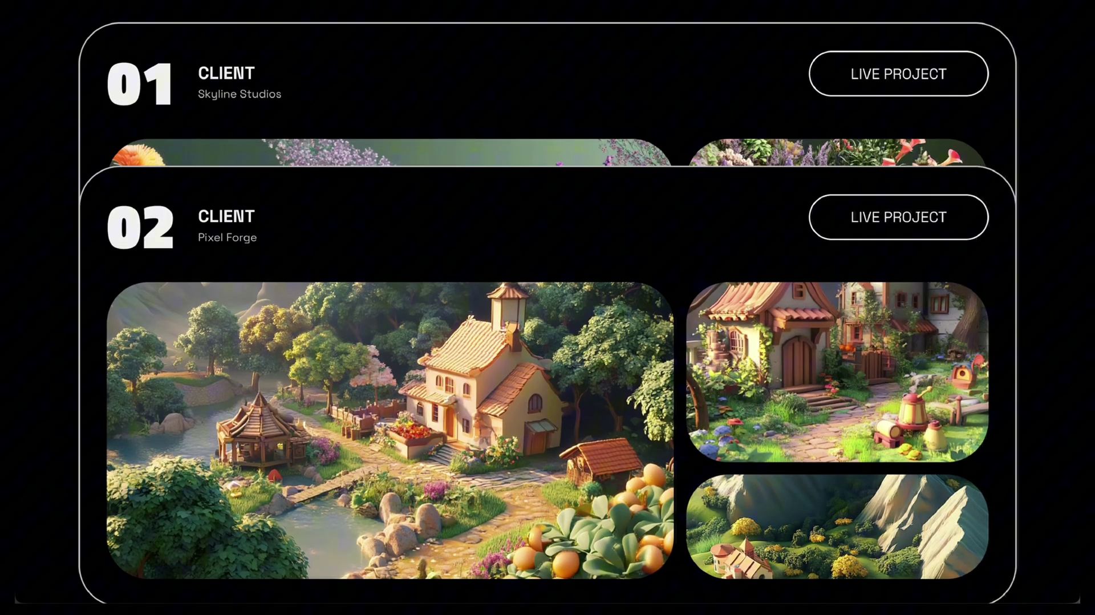
pyautogui.scroll(2, 531, 297)
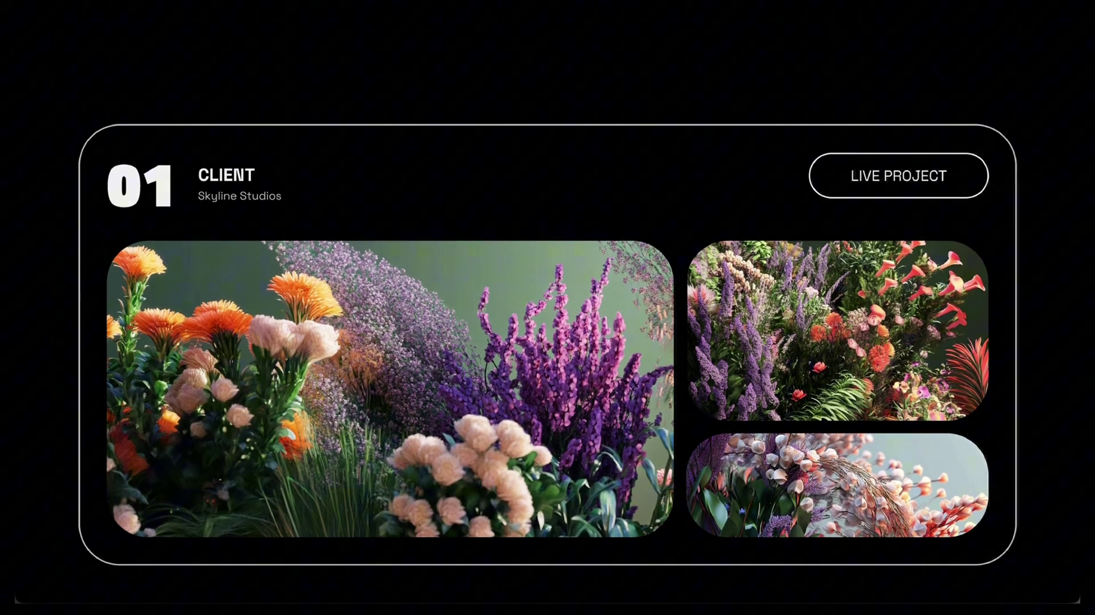
pyautogui.scroll(3, 531, 297)
pyautogui.scroll(3, 530, 297)
pyautogui.scroll(2, 531, 297)
pyautogui.scroll(-5, 531, 297)
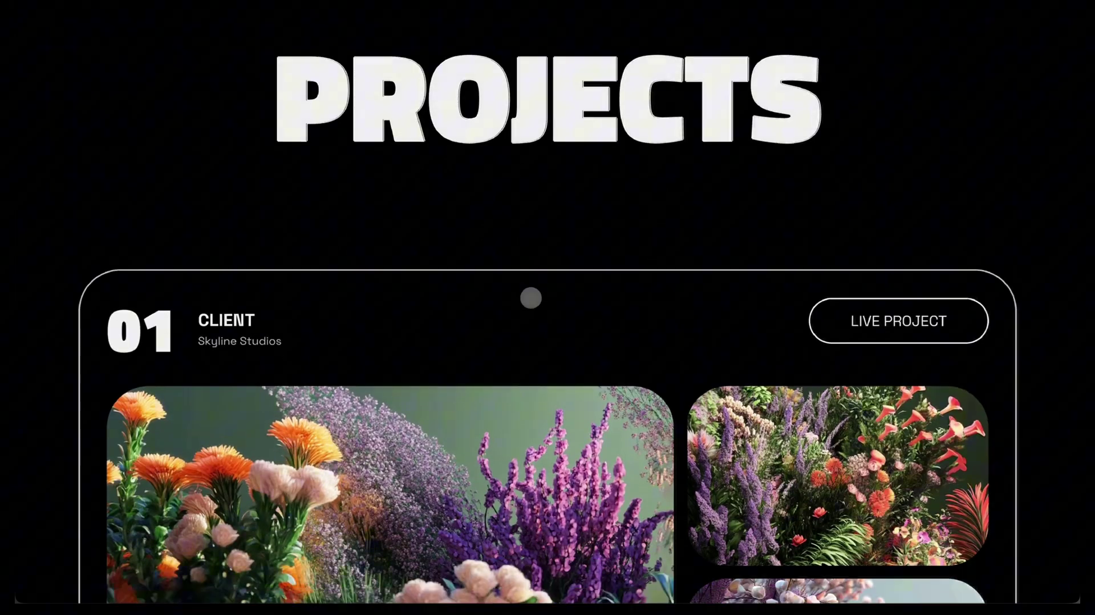
pyautogui.scroll(-2, 531, 297)
pyautogui.scroll(-2, 530, 297)
pyautogui.scroll(-3, 530, 297)
pyautogui.scroll(-3, 531, 297)
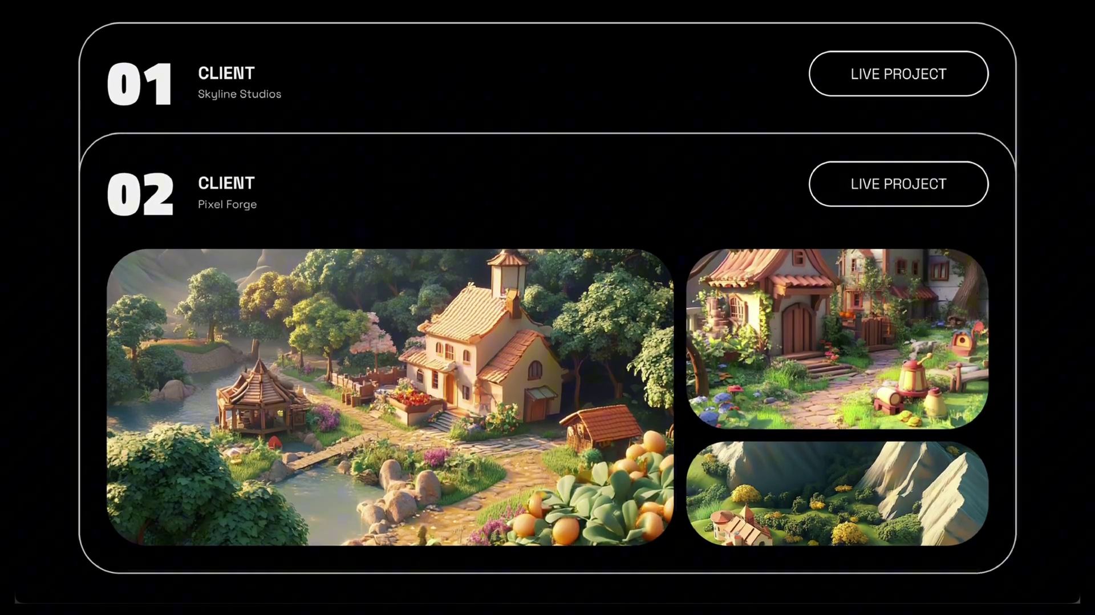
pyautogui.scroll(-2, 531, 296)
pyautogui.scroll(-2, 531, 296)
pyautogui.scroll(-2, 531, 297)
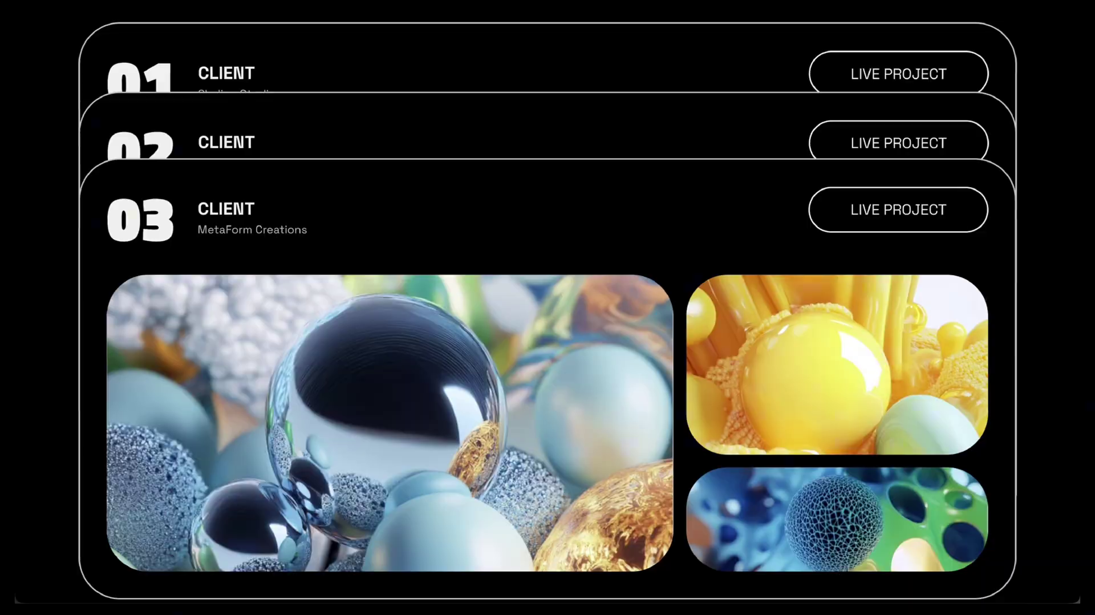
pyautogui.moveTo(514, 241)
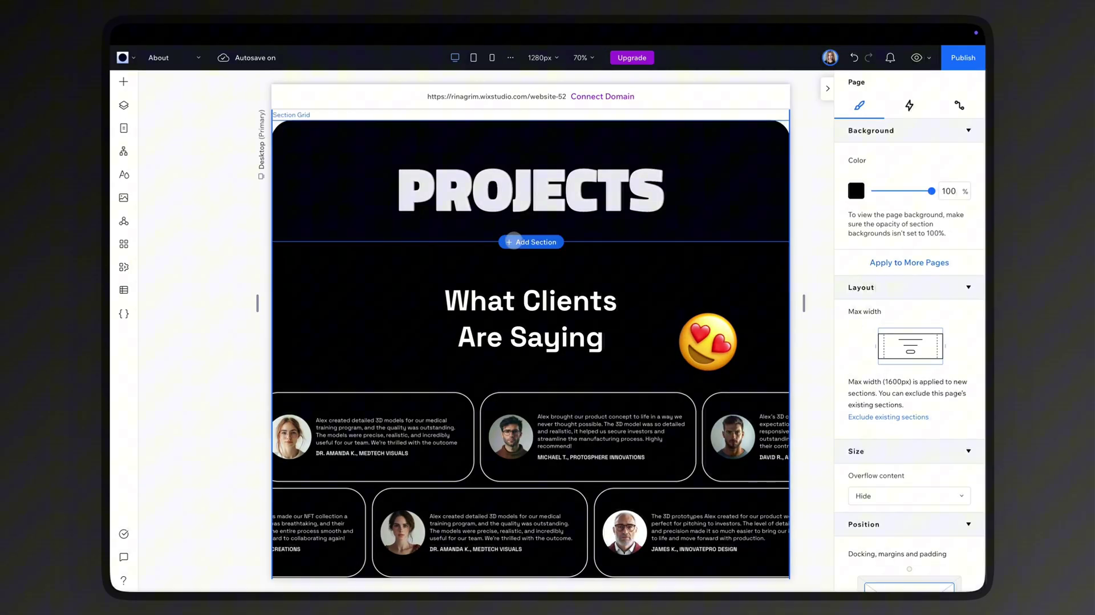
pyautogui.click(543, 242)
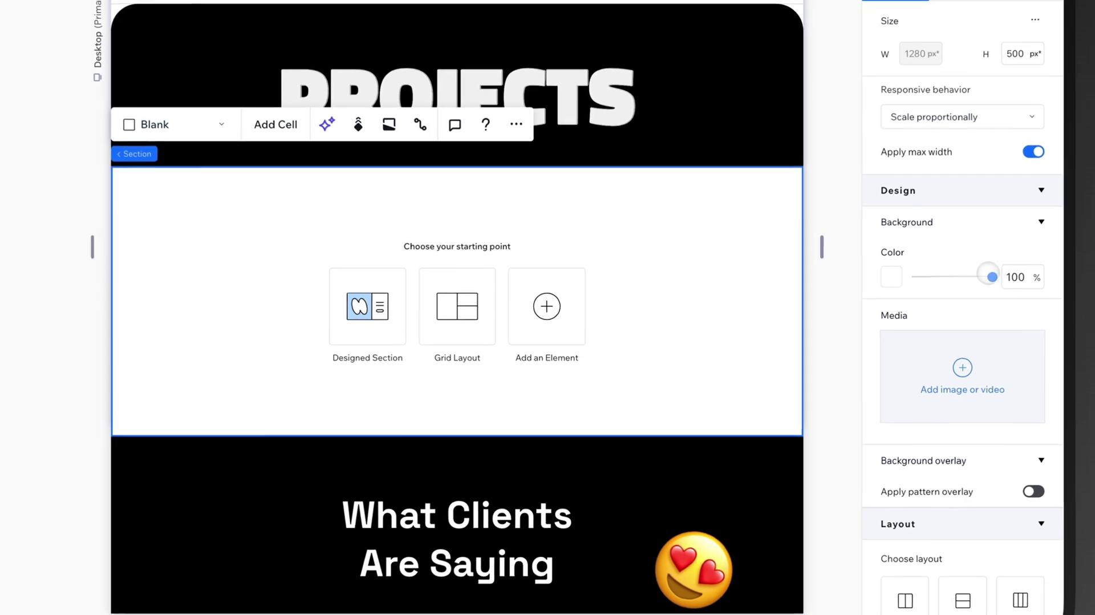
pyautogui.moveTo(931, 326); pyautogui.dragTo(859, 327)
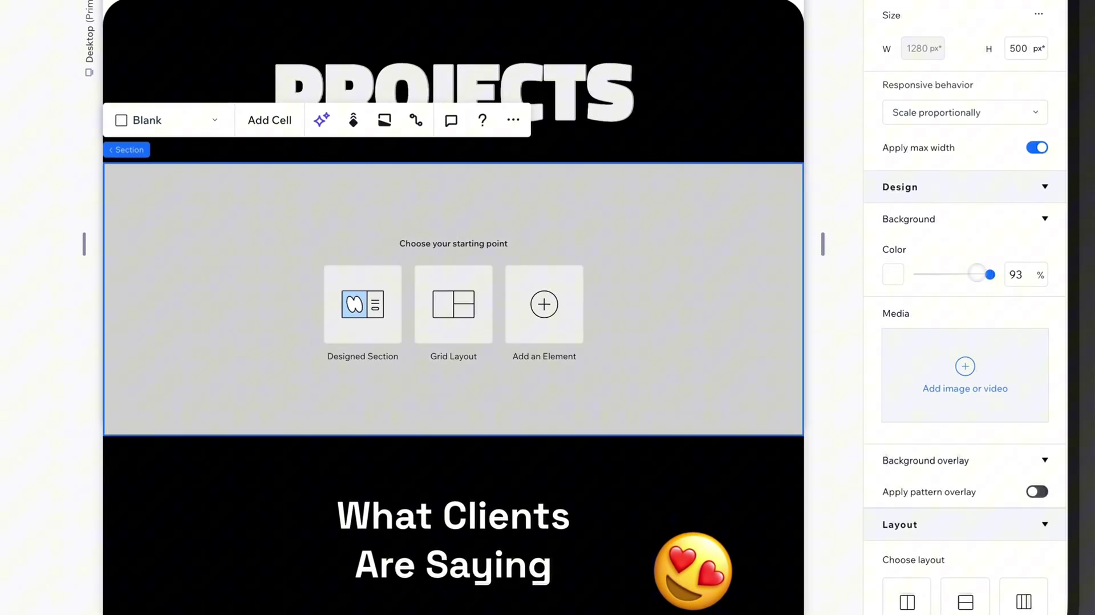
# Start setting the section's padding to 6, measured in percent
pyautogui.scroll(-1, 943, 301)
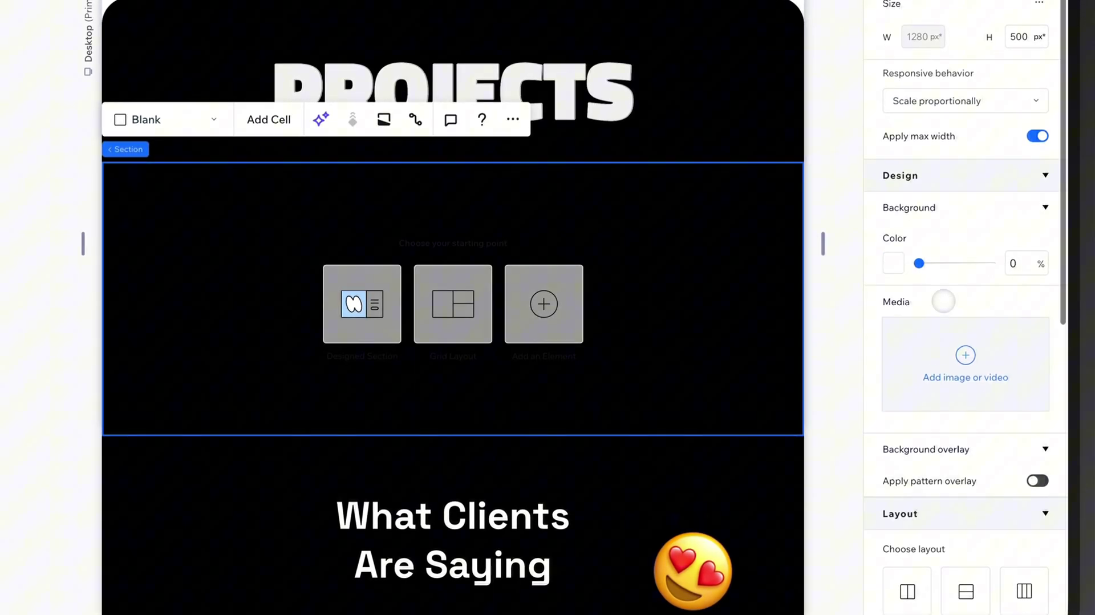
pyautogui.scroll(-4, 943, 300)
pyautogui.scroll(-5, 944, 300)
pyautogui.scroll(-2, 935, 342)
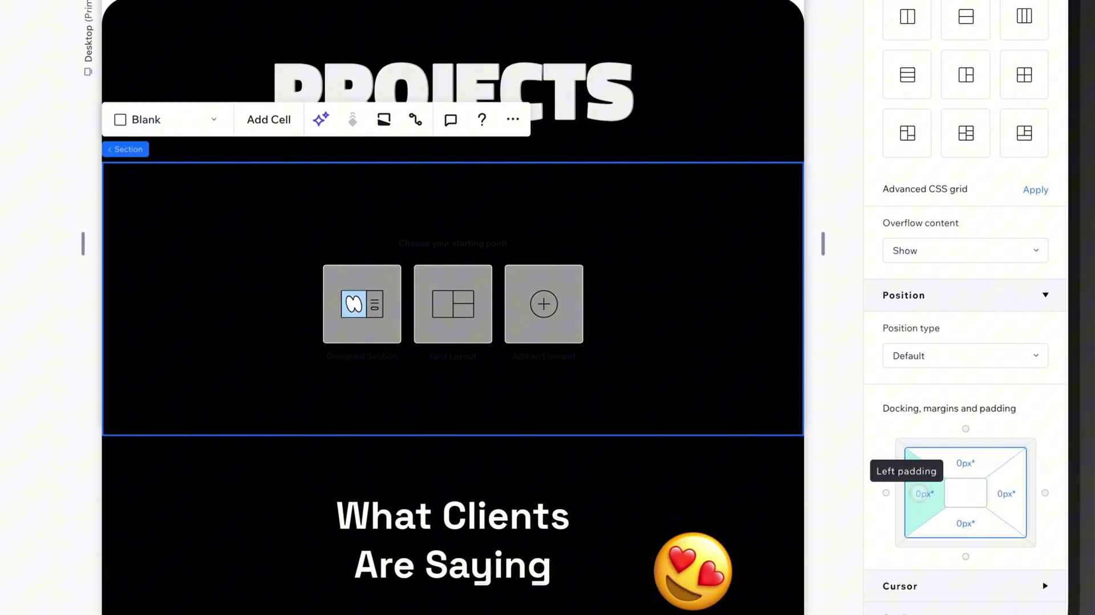
pyautogui.click(924, 493)
pyautogui.click(977, 484)
pyautogui.click(935, 535)
pyautogui.write('6')
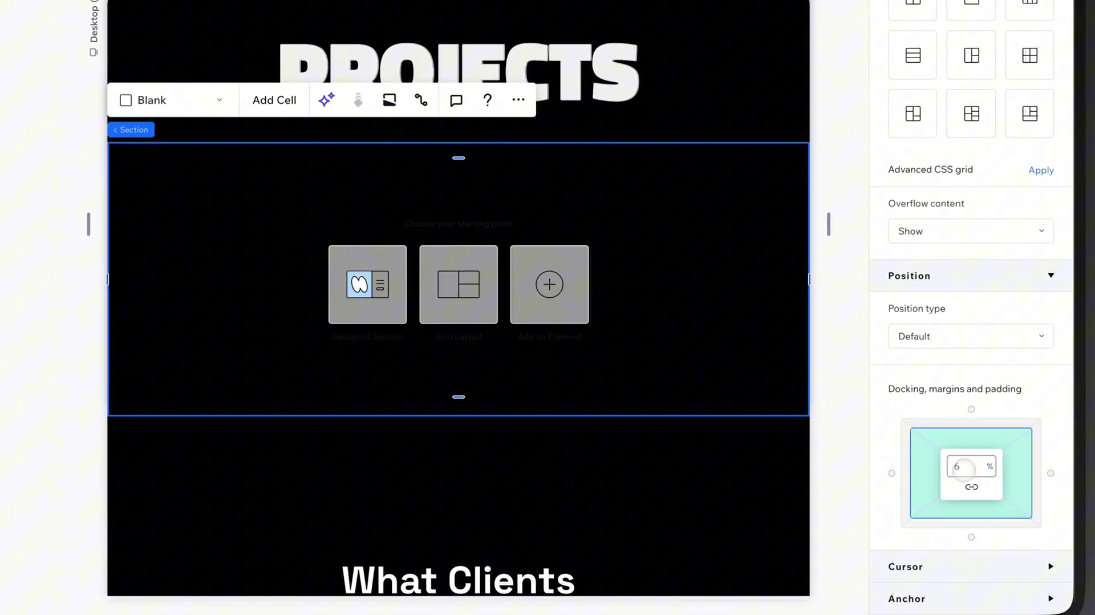
# Apply the 6% section padding and drop a 2x2 CSS grid into the section
pyautogui.press('Return')
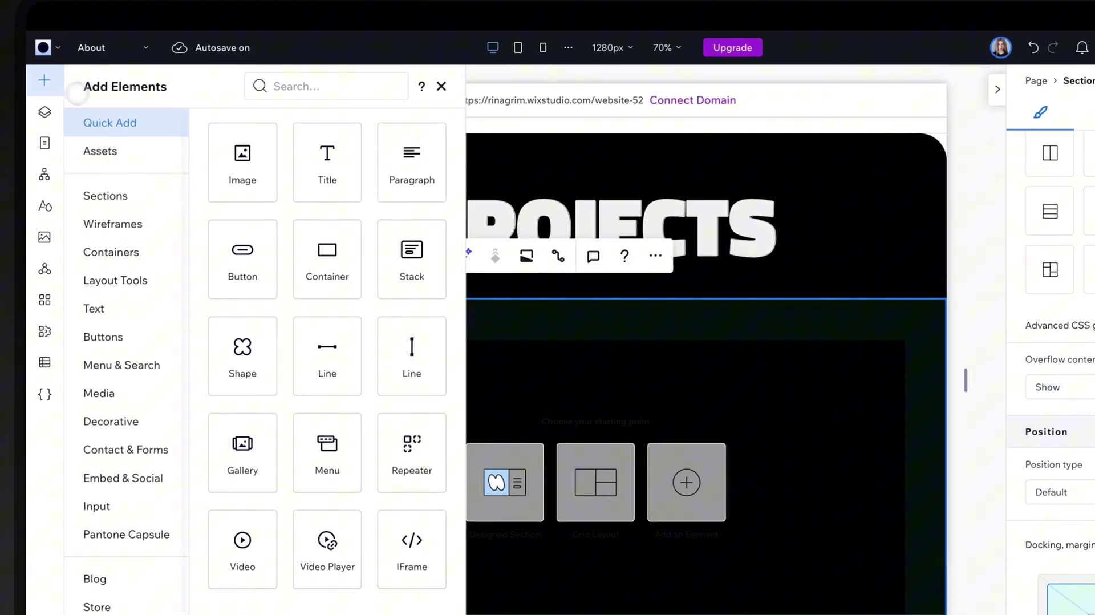
pyautogui.click(106, 271)
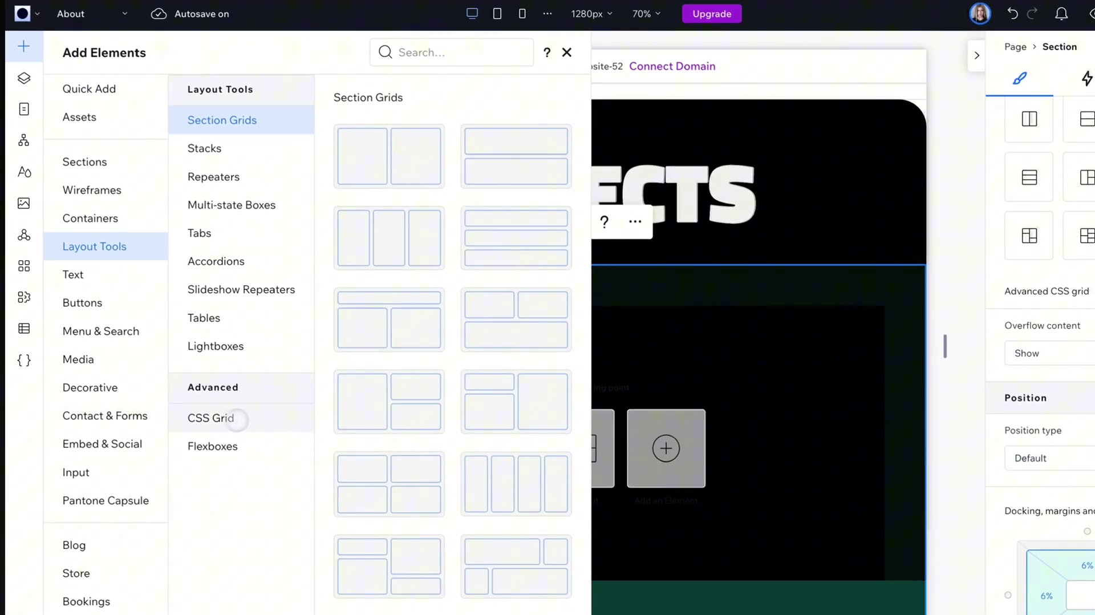
pyautogui.click(251, 415)
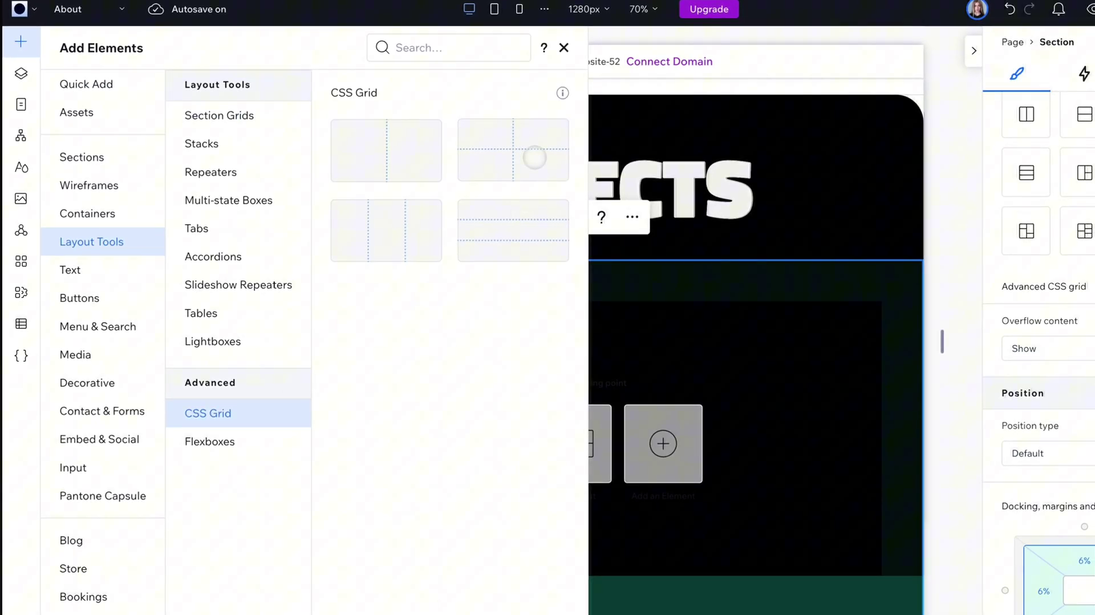
pyautogui.moveTo(534, 158); pyautogui.dragTo(687, 391)
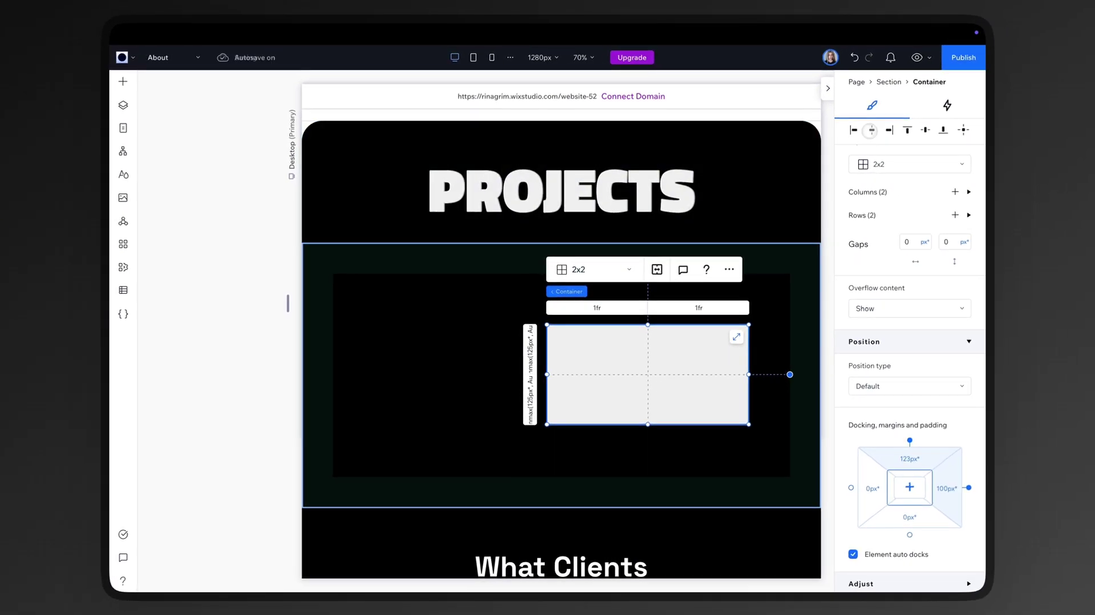
# Dock the grid top-centre and stretch it to 100% width with advanced sizing
pyautogui.click(894, 123)
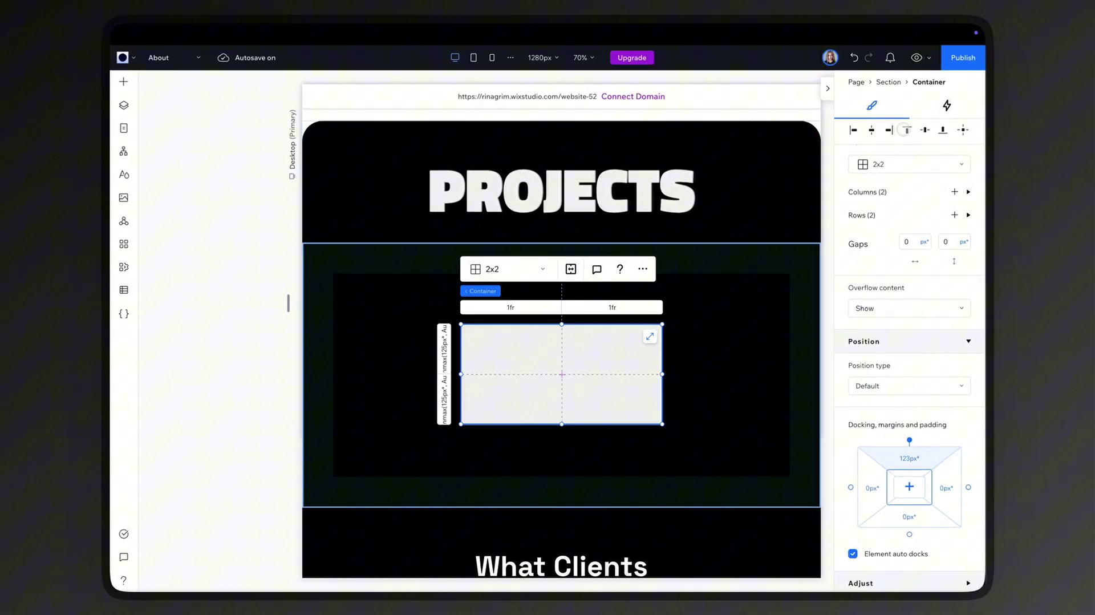
pyautogui.click(907, 132)
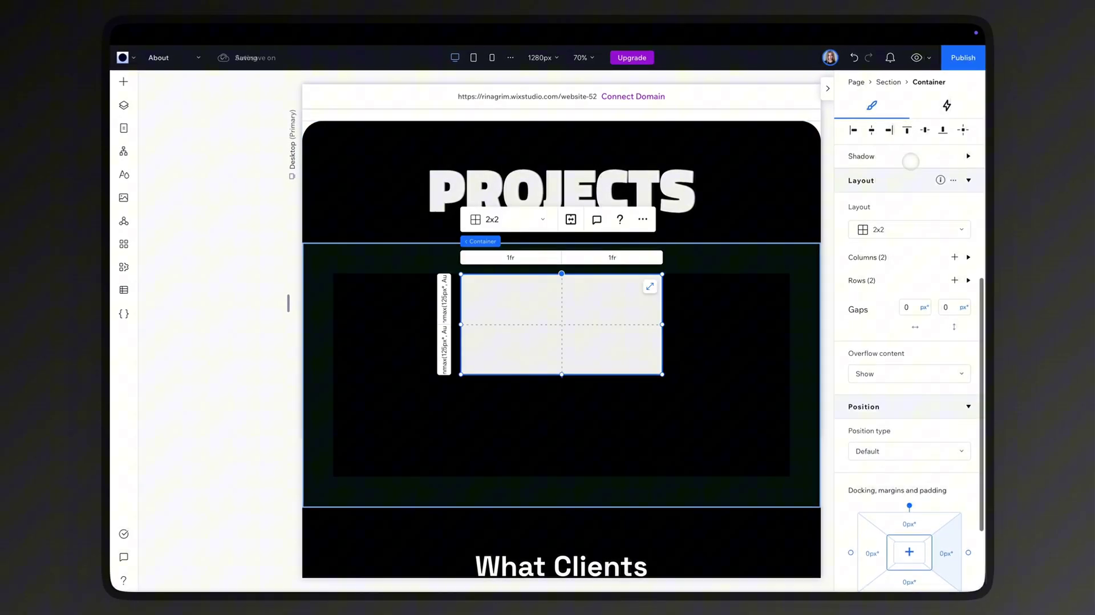
pyautogui.scroll(3, 910, 162)
pyautogui.scroll(1, 911, 163)
pyautogui.scroll(2, 911, 163)
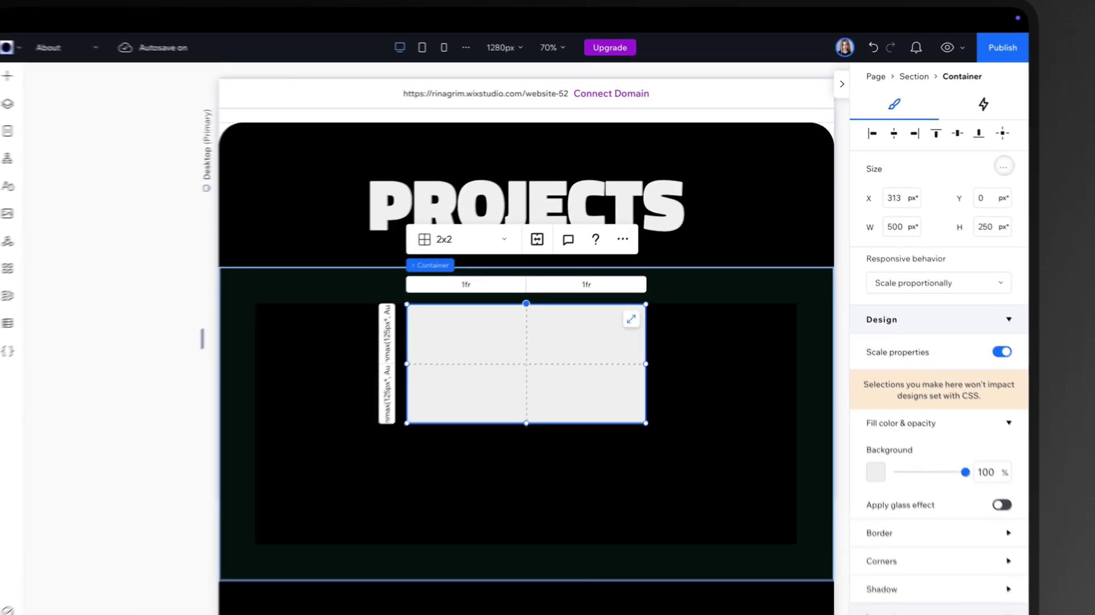
pyautogui.click(964, 158)
pyautogui.click(999, 186)
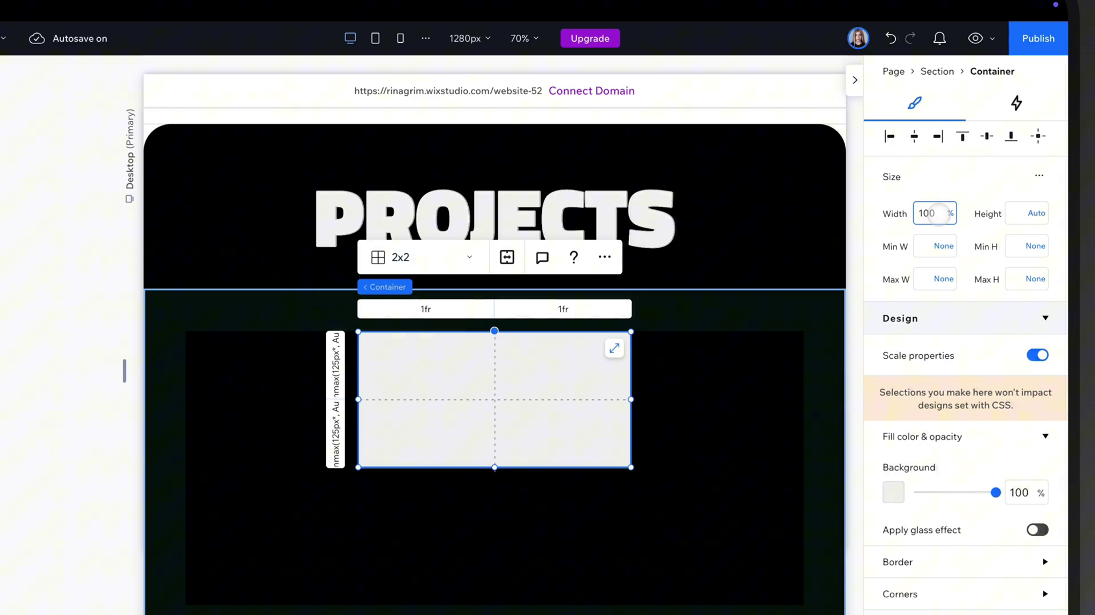
pyautogui.press('Return')
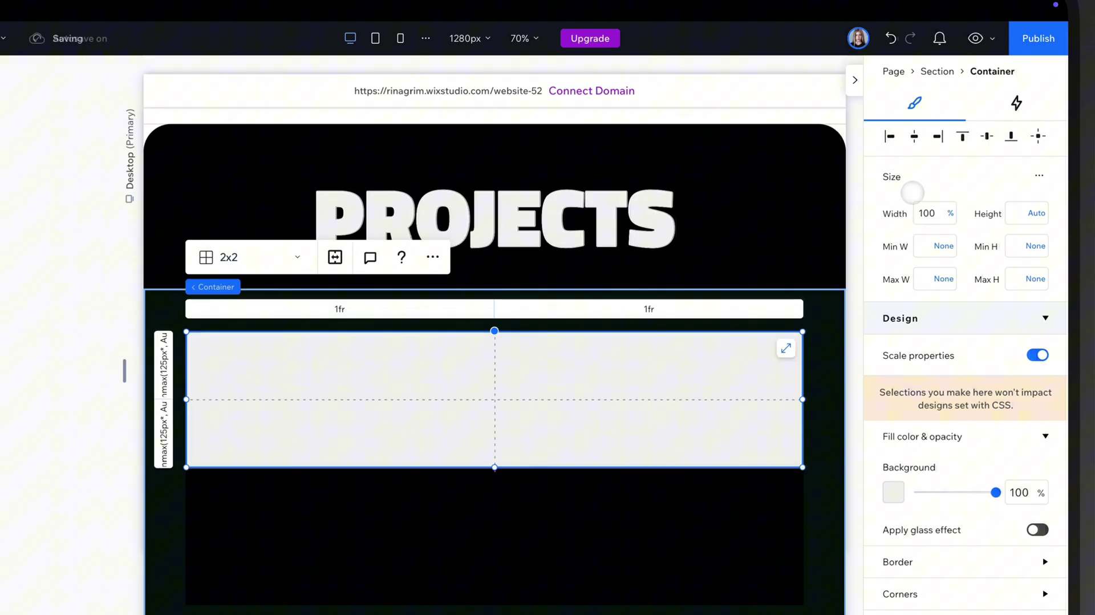
pyautogui.scroll(-7, 913, 186)
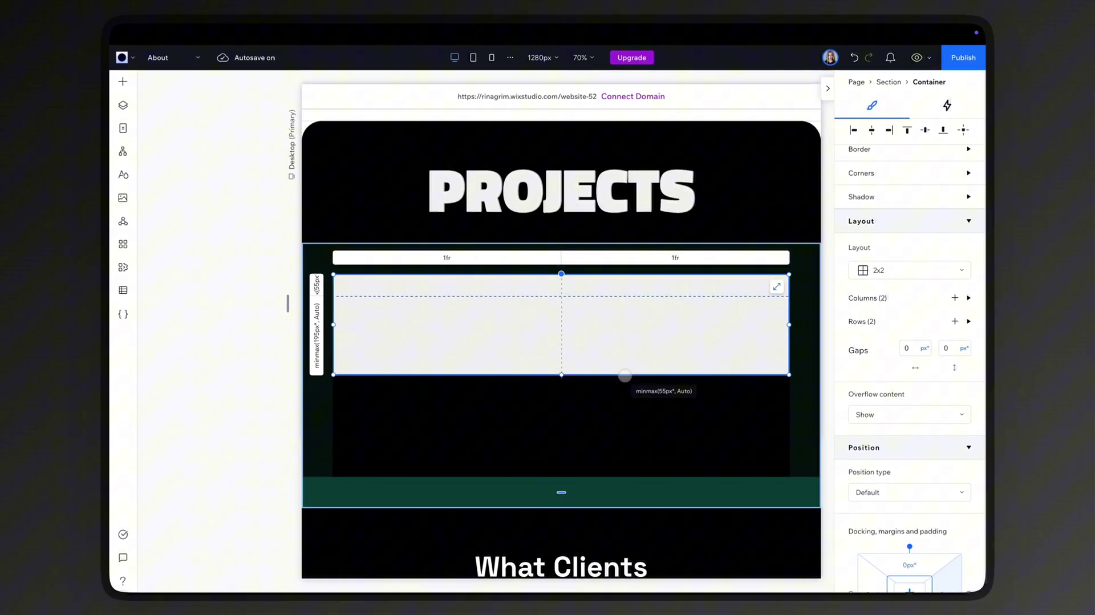
# Shrink the grid's first row, add a third row, and set 15px column and row gaps
pyautogui.moveTo(624, 323); pyautogui.dragTo(624, 378)
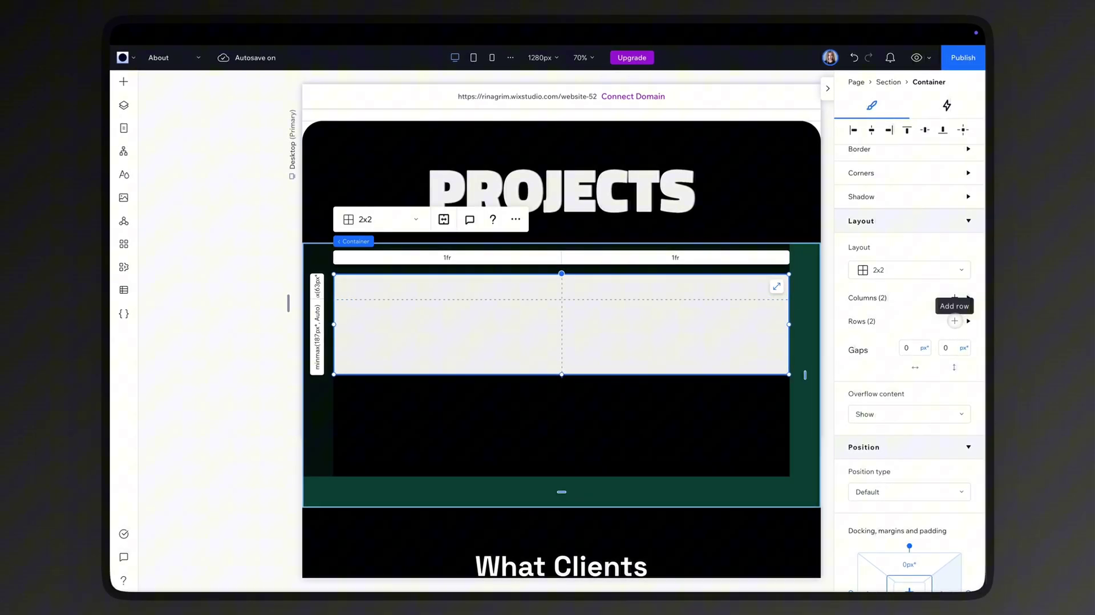
pyautogui.click(955, 320)
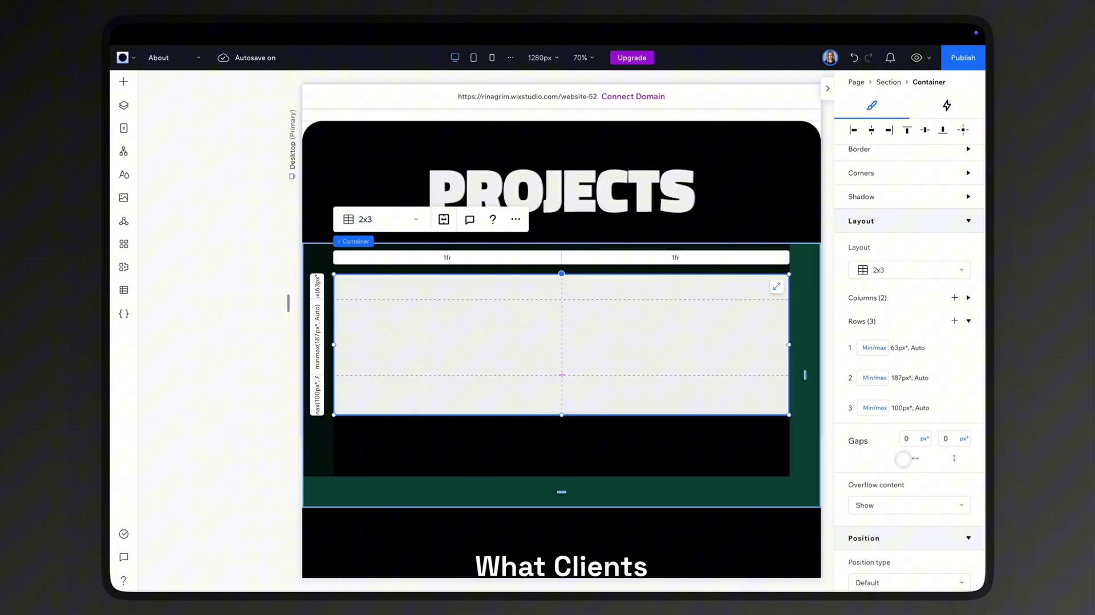
pyautogui.click(912, 439)
pyautogui.click(956, 441)
pyautogui.write('15')
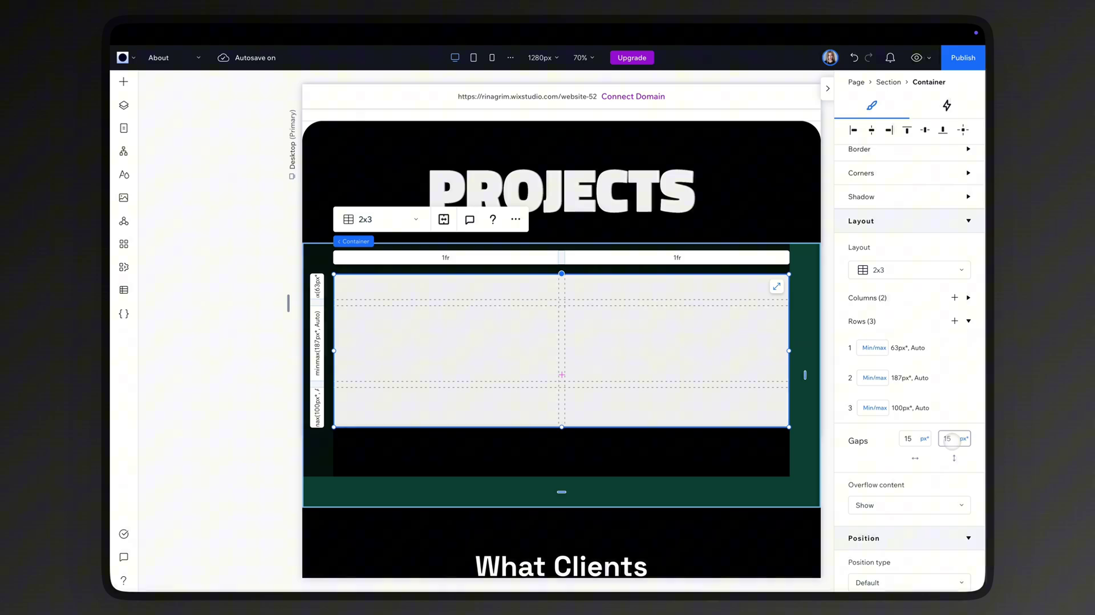
pyautogui.scroll(-5, 913, 410)
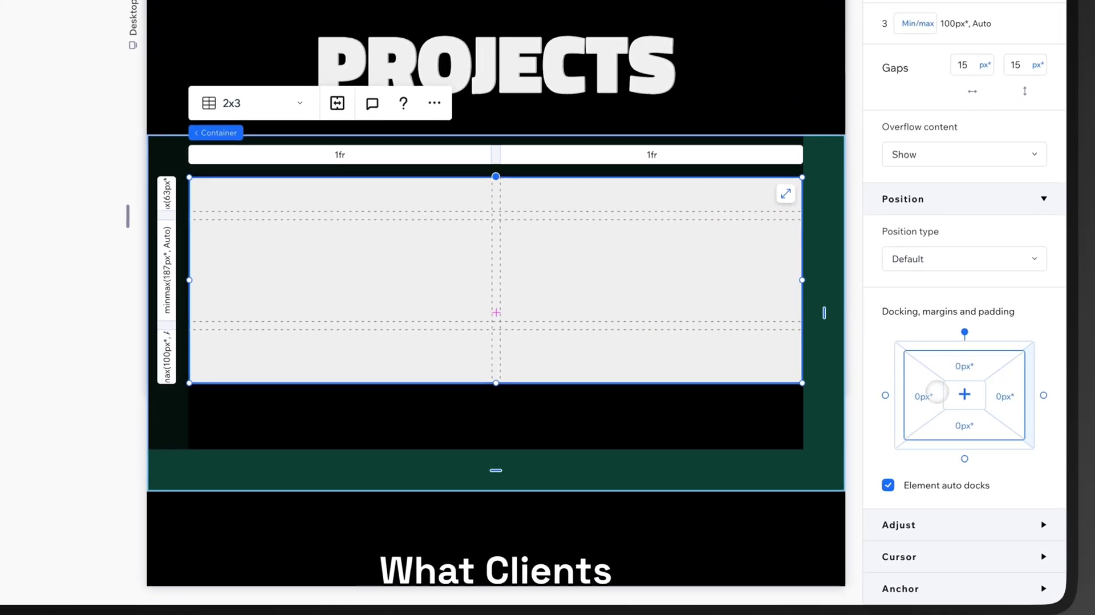
# Give the grid container 3% padding on all sides
pyautogui.click(885, 438)
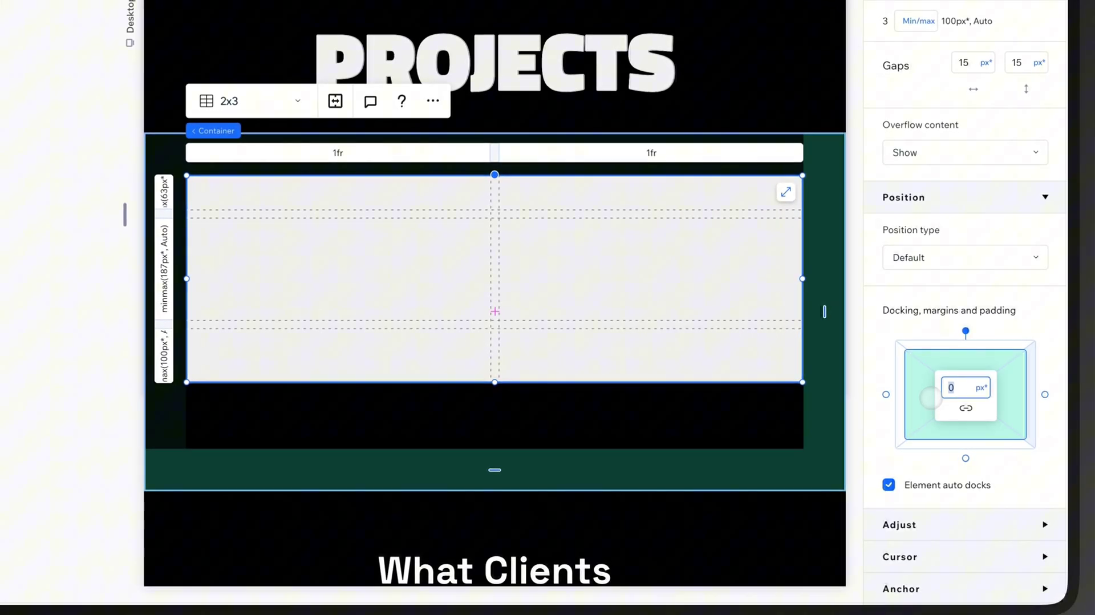
pyautogui.click(981, 388)
pyautogui.click(913, 447)
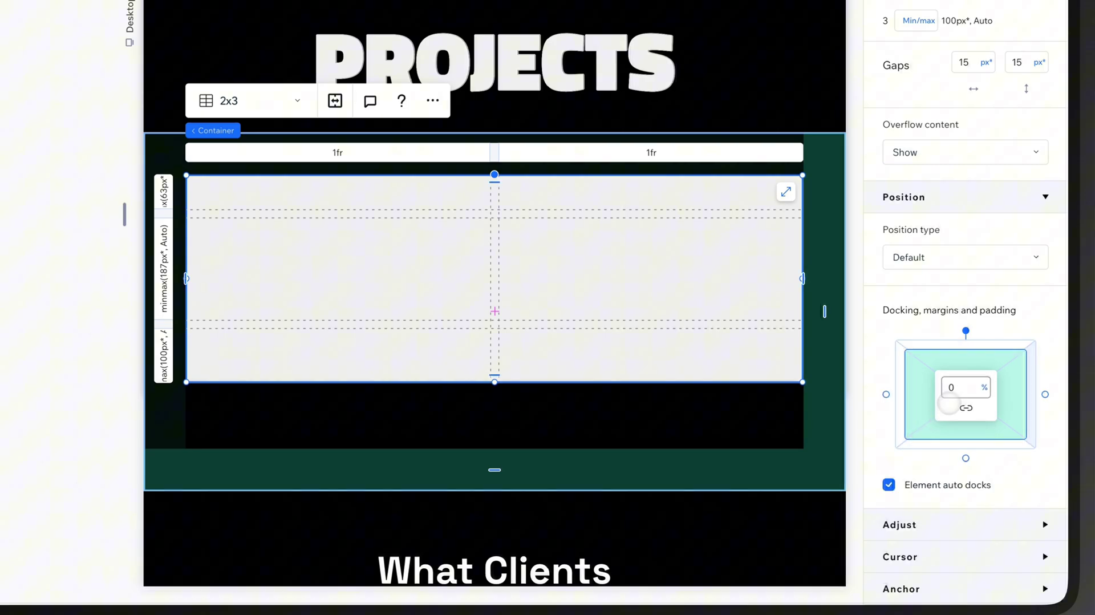
pyautogui.click(954, 393)
pyautogui.write('3')
pyautogui.press('Return')
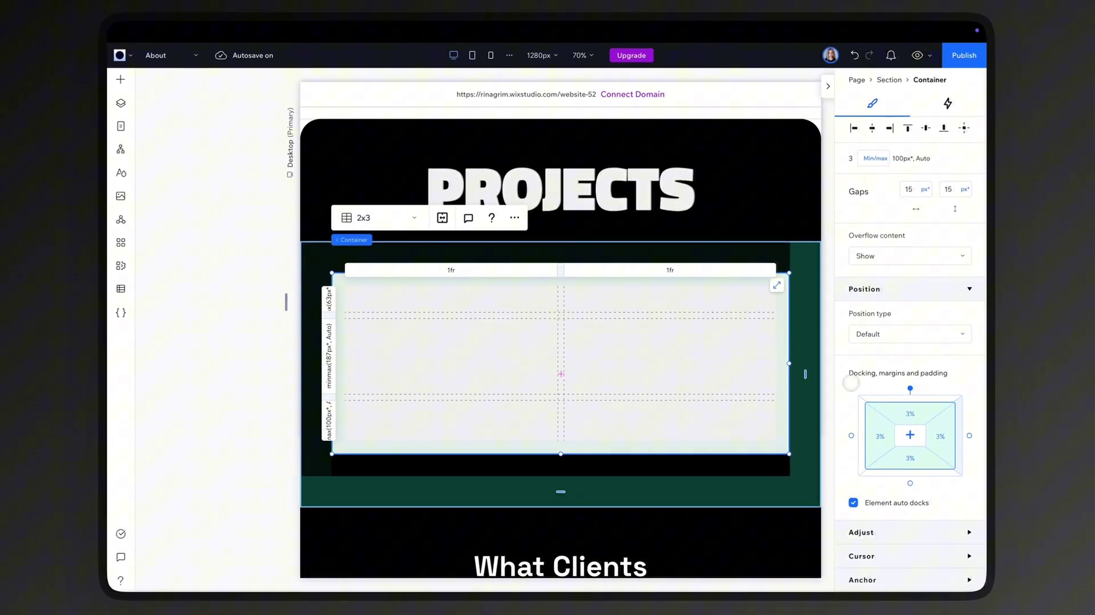
# Round all four corners of the grid container to 50 px
pyautogui.scroll(5, 855, 379)
pyautogui.scroll(3, 845, 382)
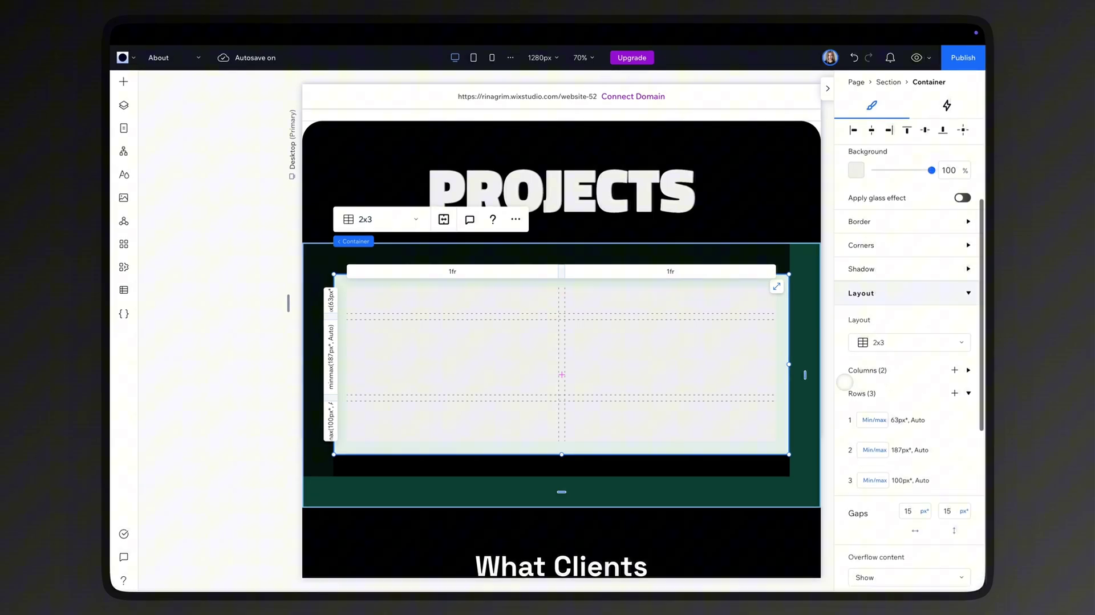
pyautogui.scroll(3, 844, 383)
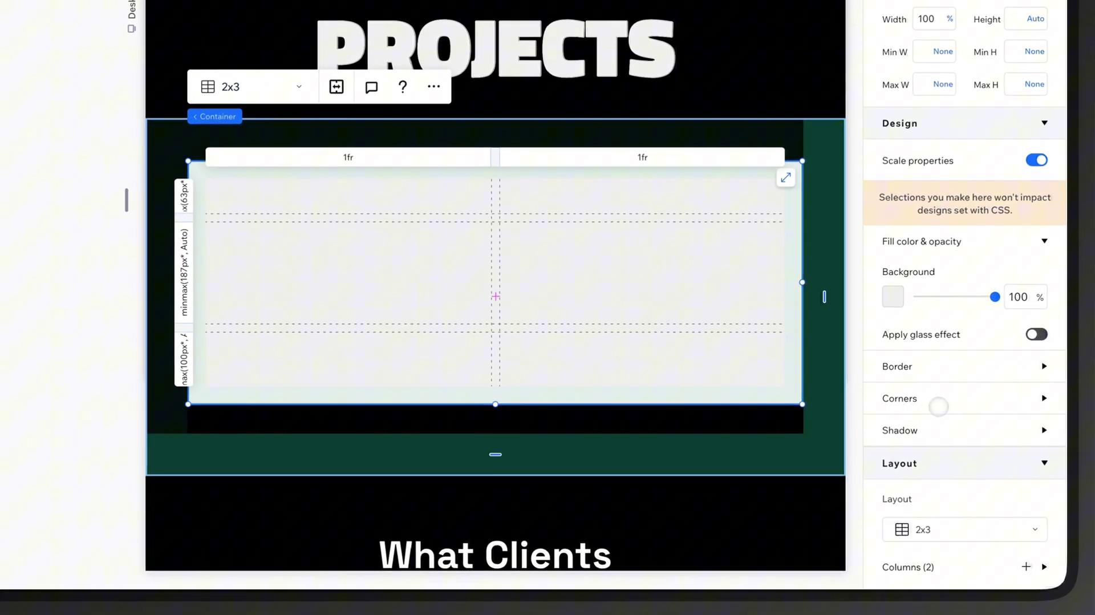
pyautogui.click(938, 403)
pyautogui.click(891, 450)
pyautogui.write('50')
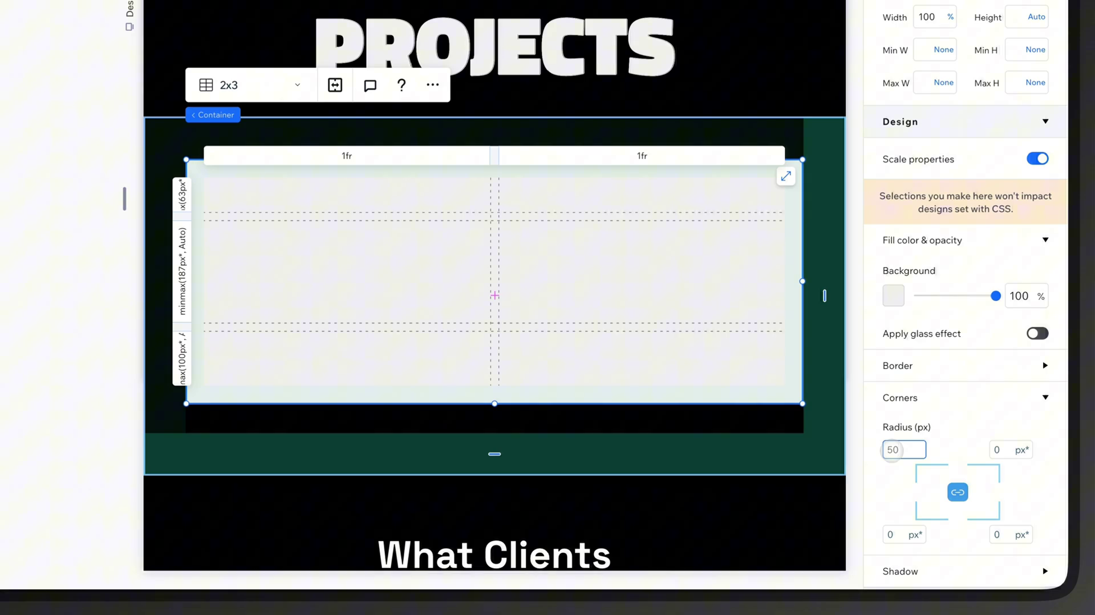
pyautogui.press('Return')
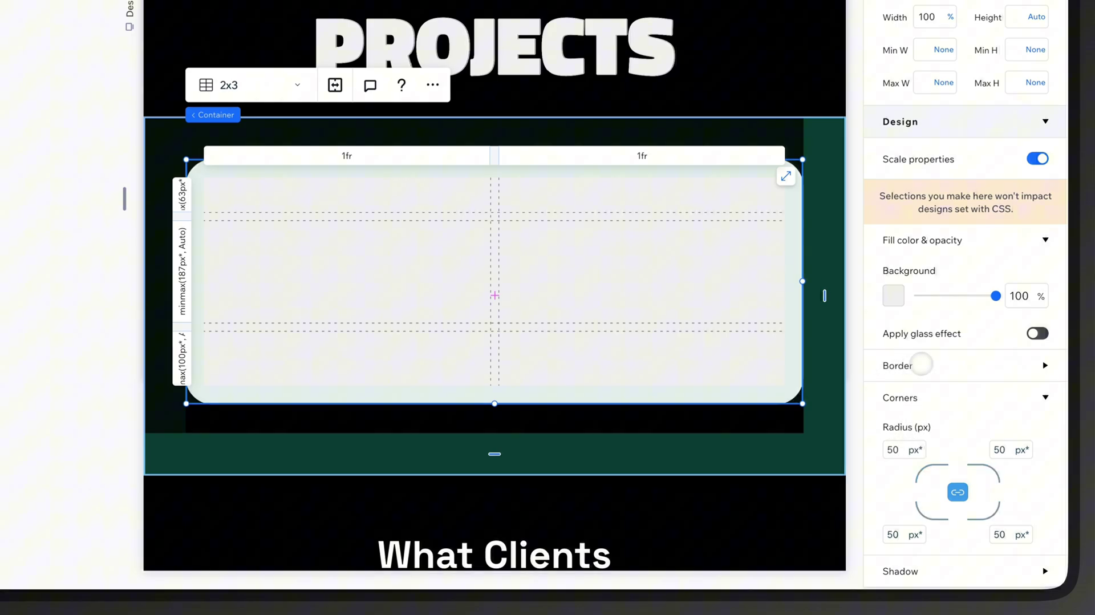
# Give the container a thin light border and a black background
pyautogui.click(930, 364)
pyautogui.click(893, 421)
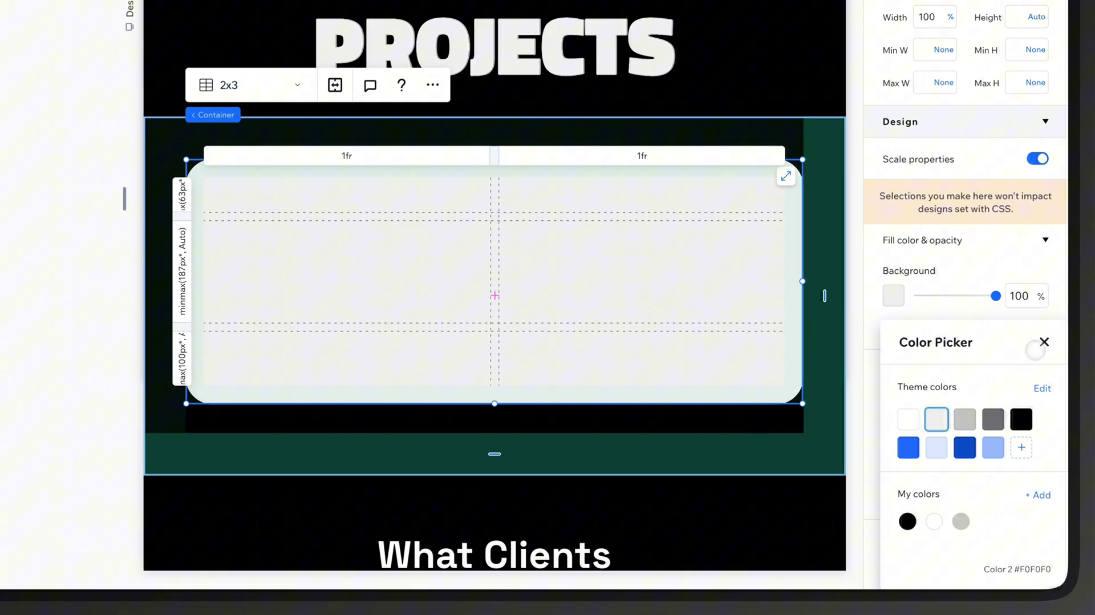
pyautogui.click(1041, 344)
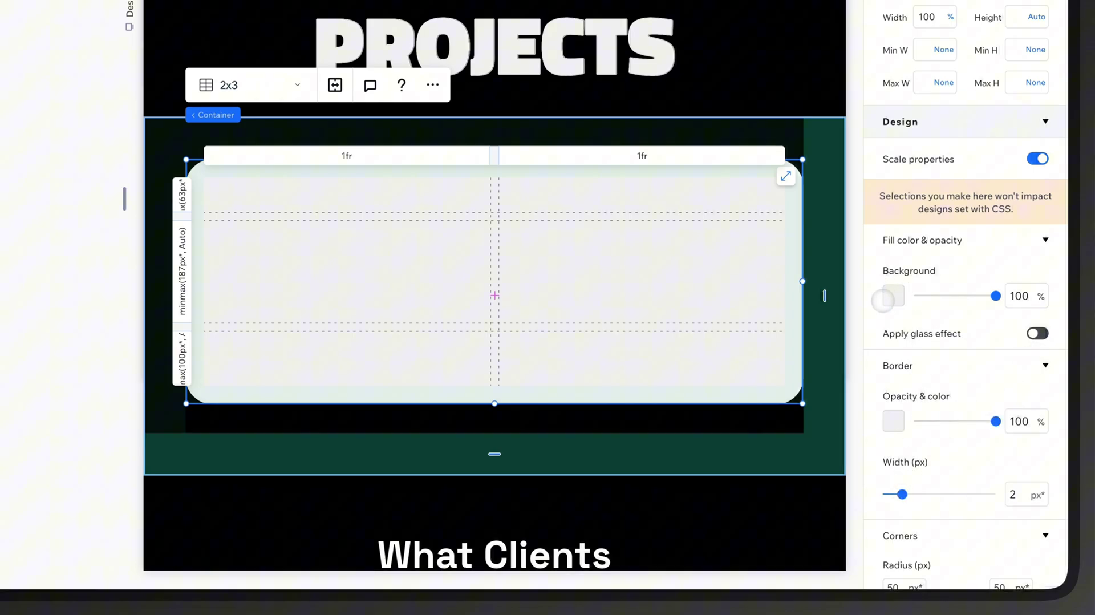
pyautogui.click(893, 295)
pyautogui.click(1021, 420)
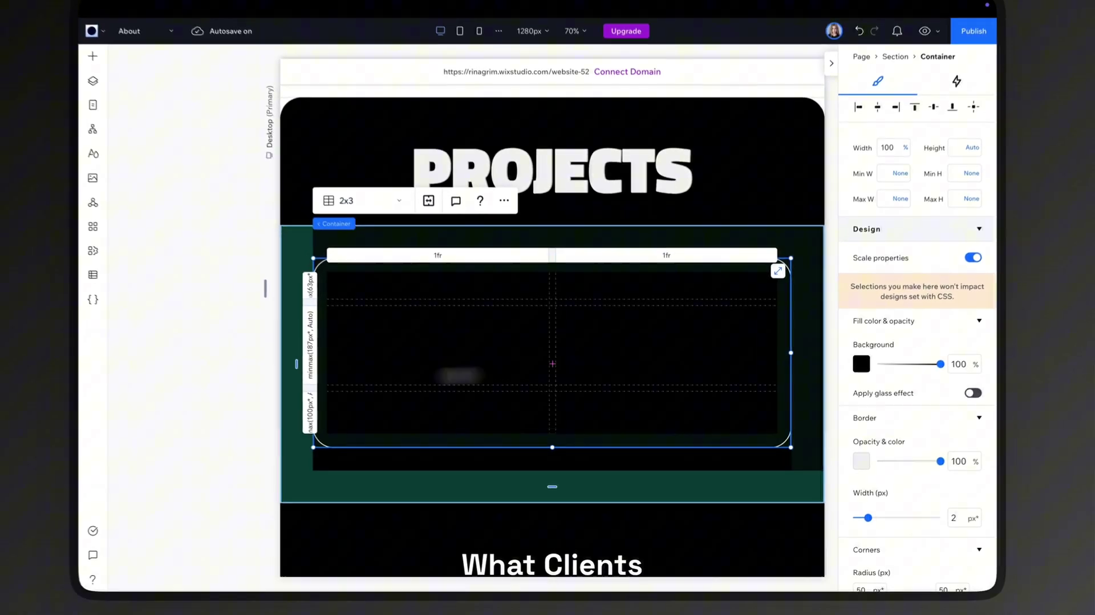
# Set the Projects section height to 780 px and make the inner container taller
pyautogui.click(207, 398)
pyautogui.click(778, 269)
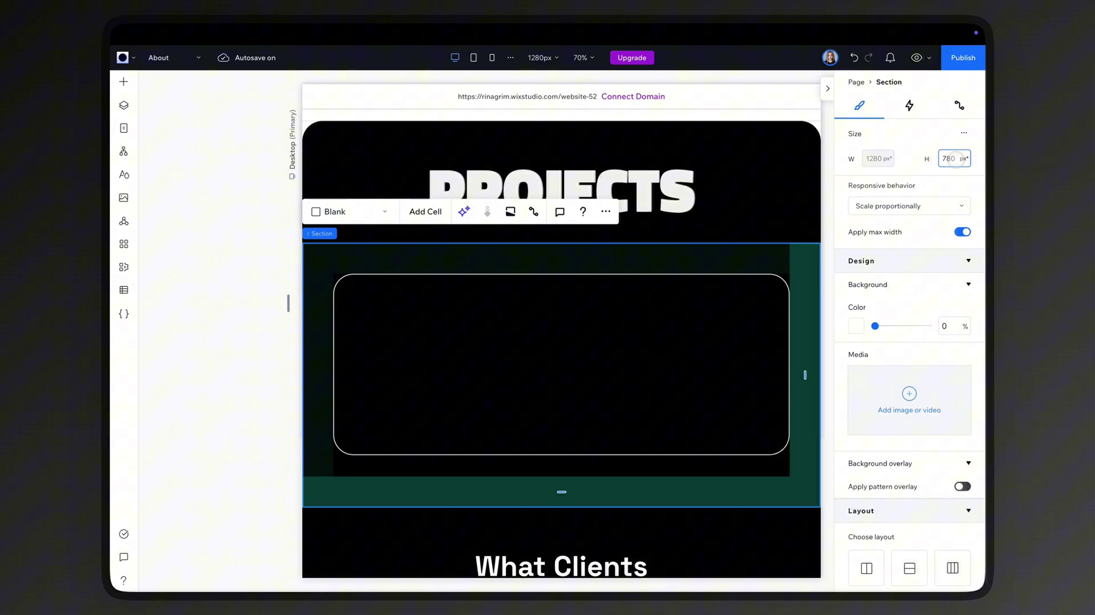
pyautogui.press('Return')
pyautogui.click(636, 381)
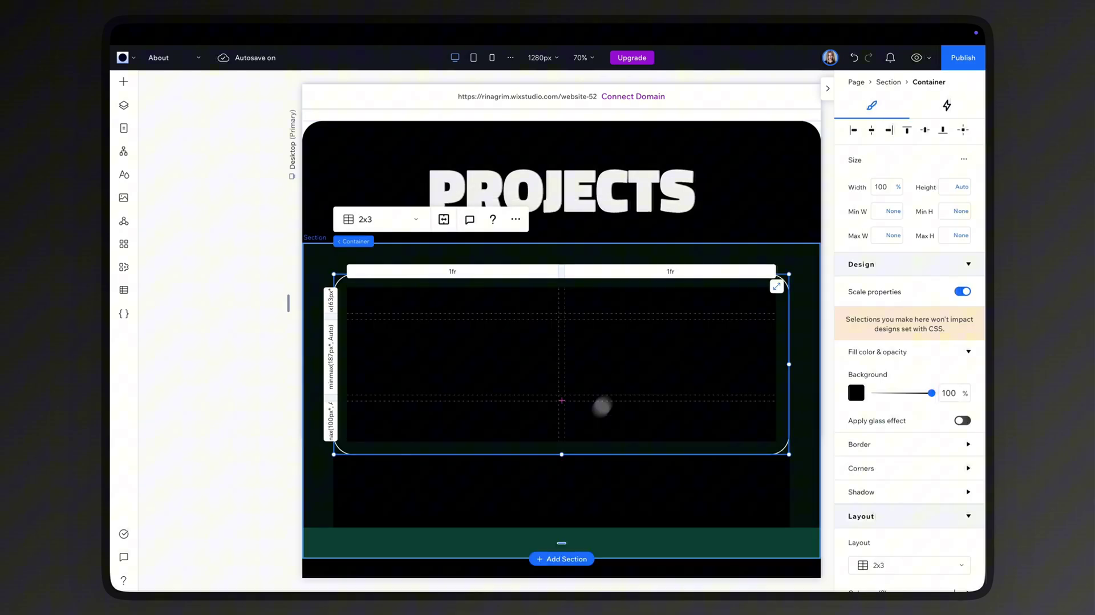
pyautogui.moveTo(561, 455); pyautogui.dragTo(562, 472)
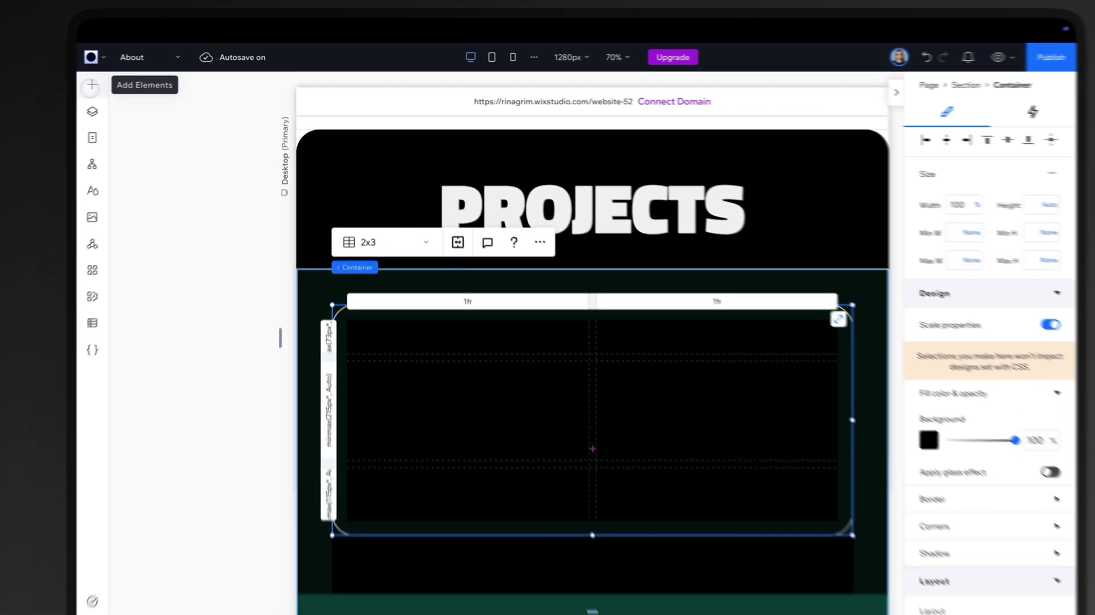
# Place a '01' title in the container's top-left cell at font size 65
pyautogui.click(123, 81)
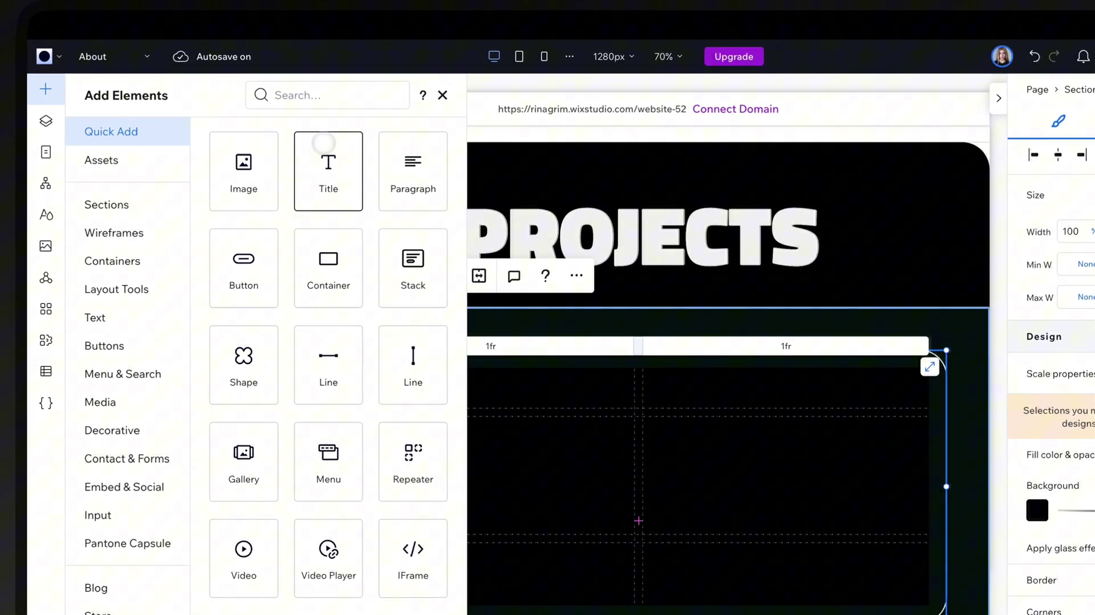
pyautogui.click(328, 174)
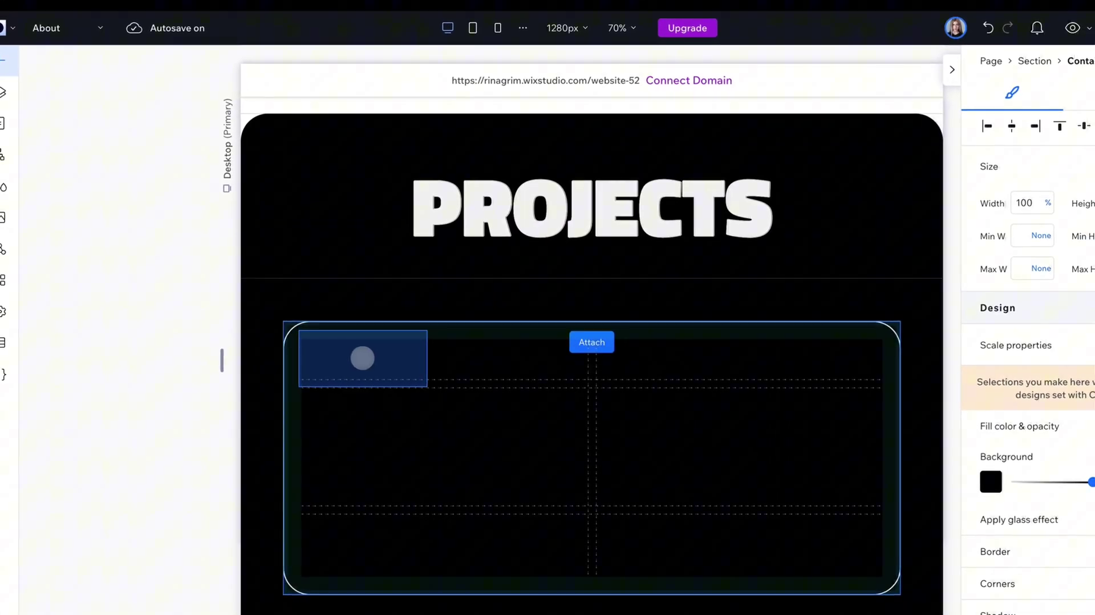
pyautogui.moveTo(328, 174); pyautogui.dragTo(394, 308)
pyautogui.click(978, 526)
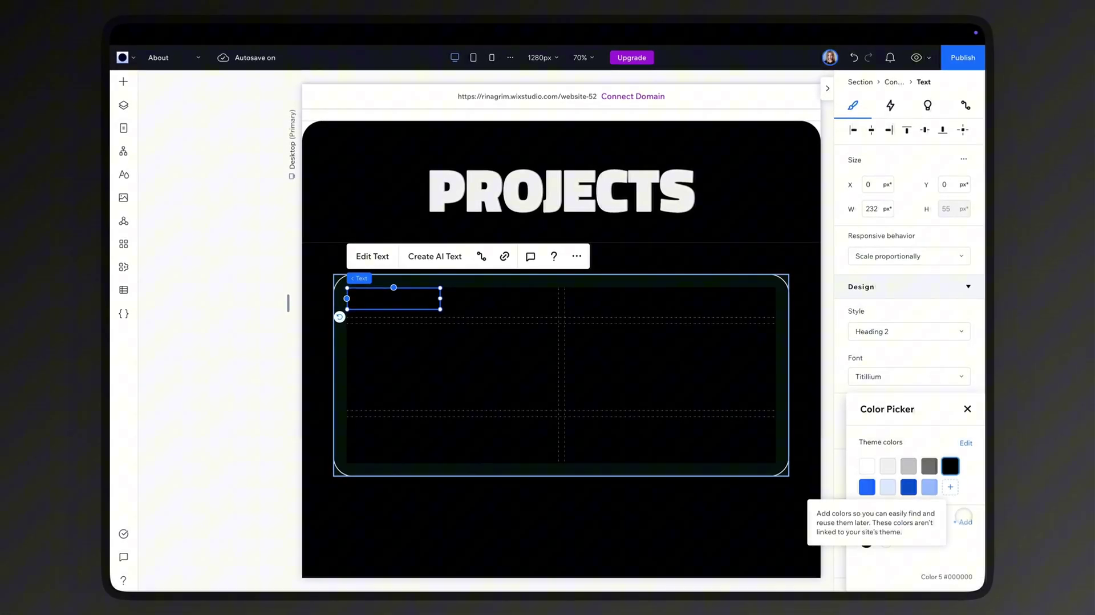
pyautogui.click(967, 409)
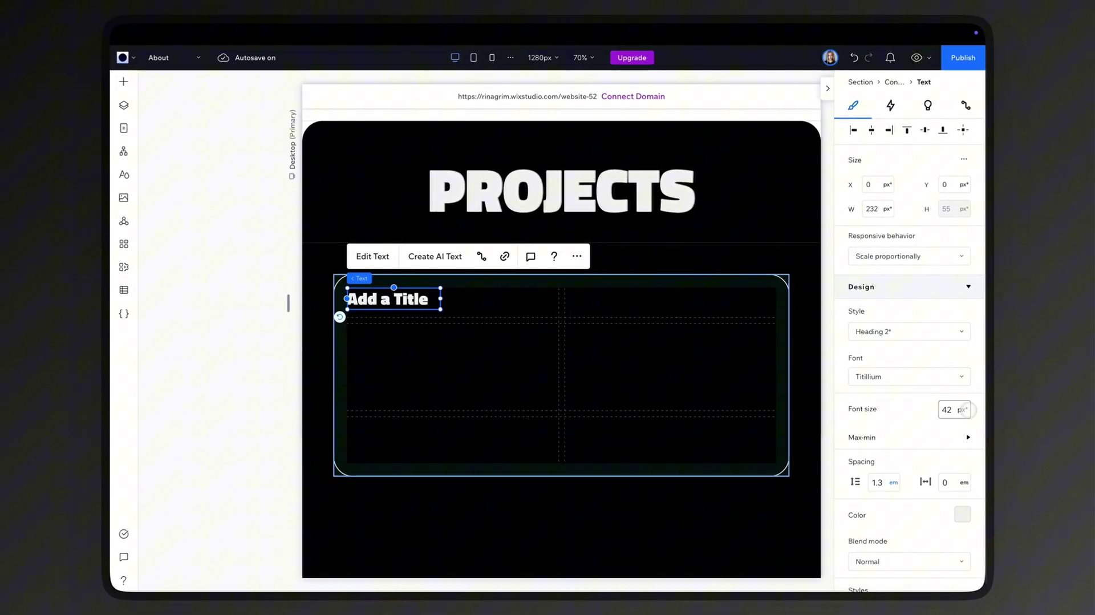
pyautogui.write('01')
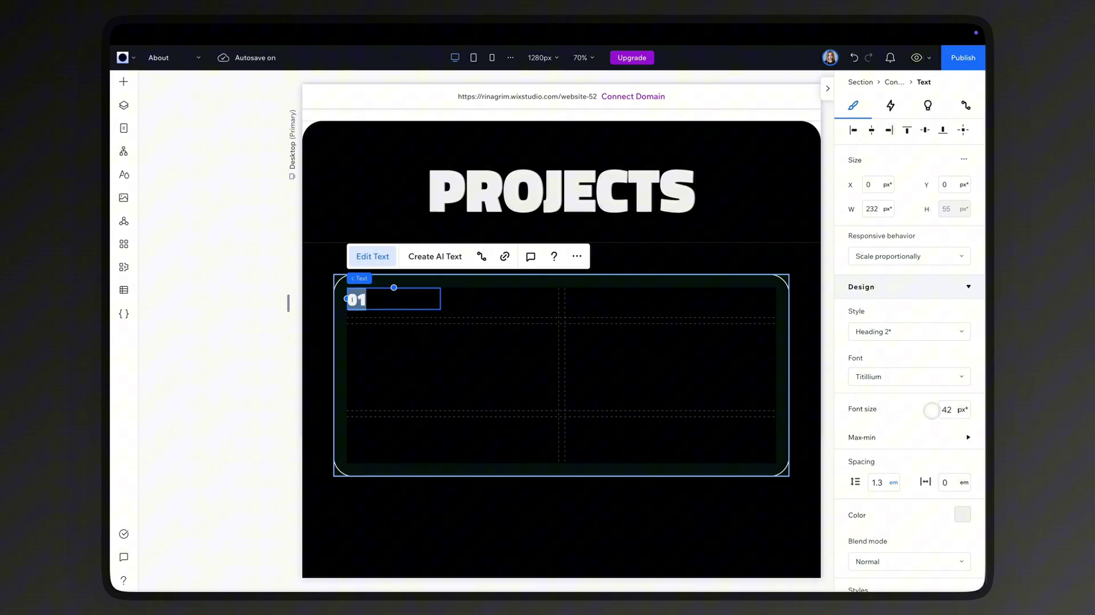
pyautogui.click(951, 411)
pyautogui.write('65')
pyautogui.press('Return')
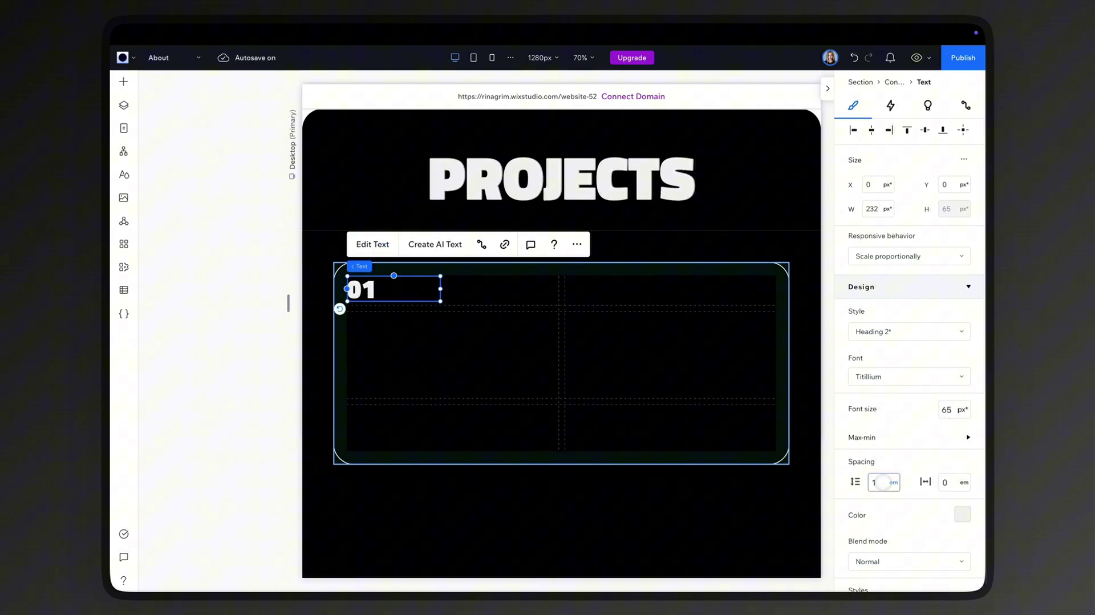
pyautogui.click(254, 337)
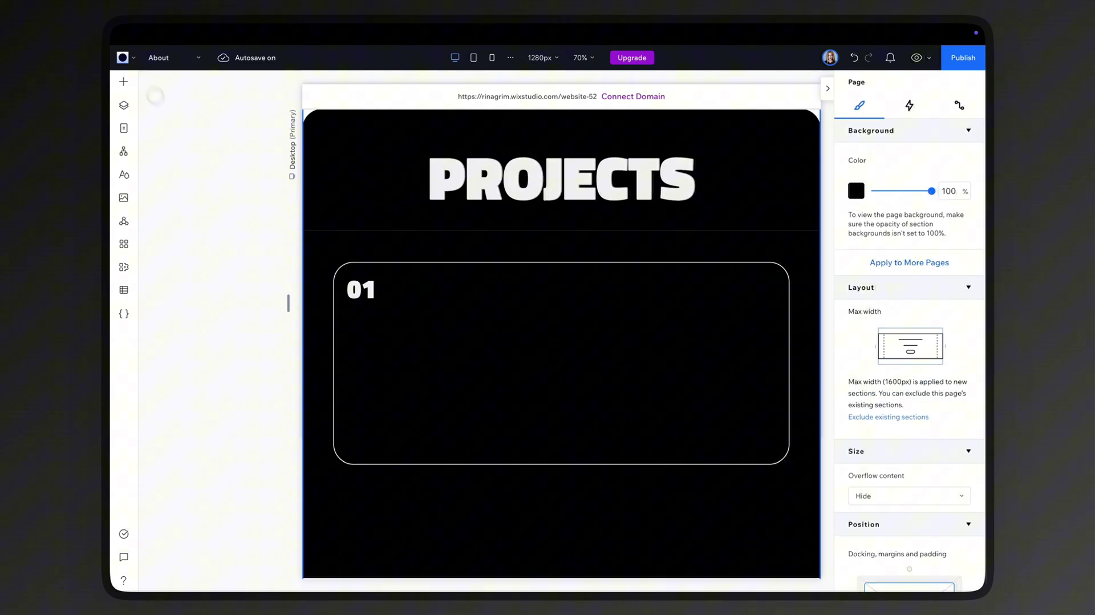
# Add a bold paragraph label reading 'CLIENT' beside the 01 heading
pyautogui.click(123, 81)
pyautogui.moveTo(394, 143); pyautogui.dragTo(427, 291)
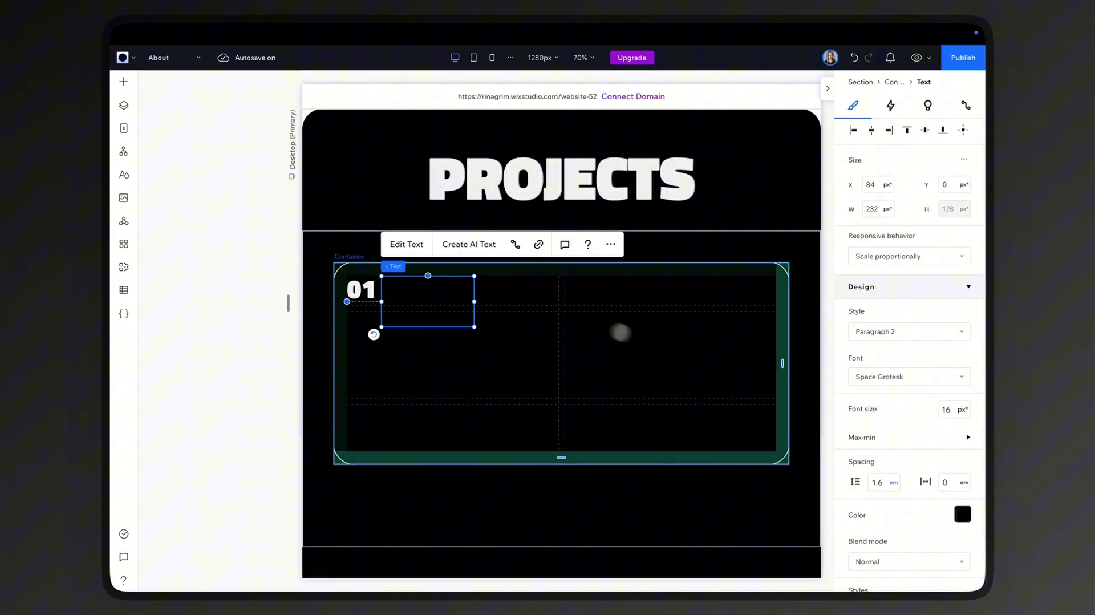
pyautogui.click(962, 514)
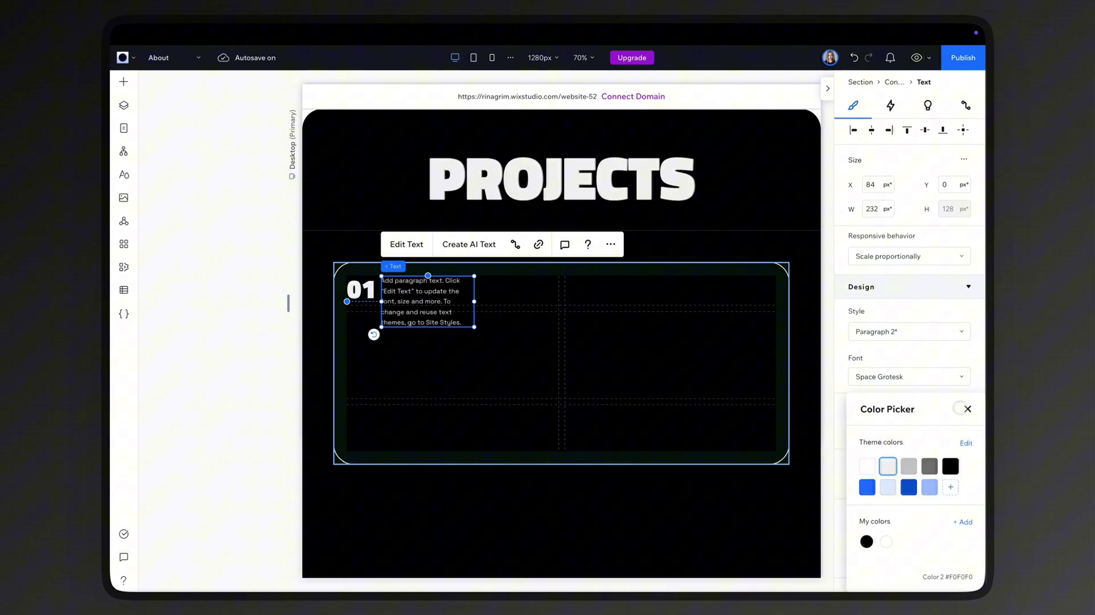
pyautogui.press('Escape')
pyautogui.click(415, 244)
pyautogui.write('Client')
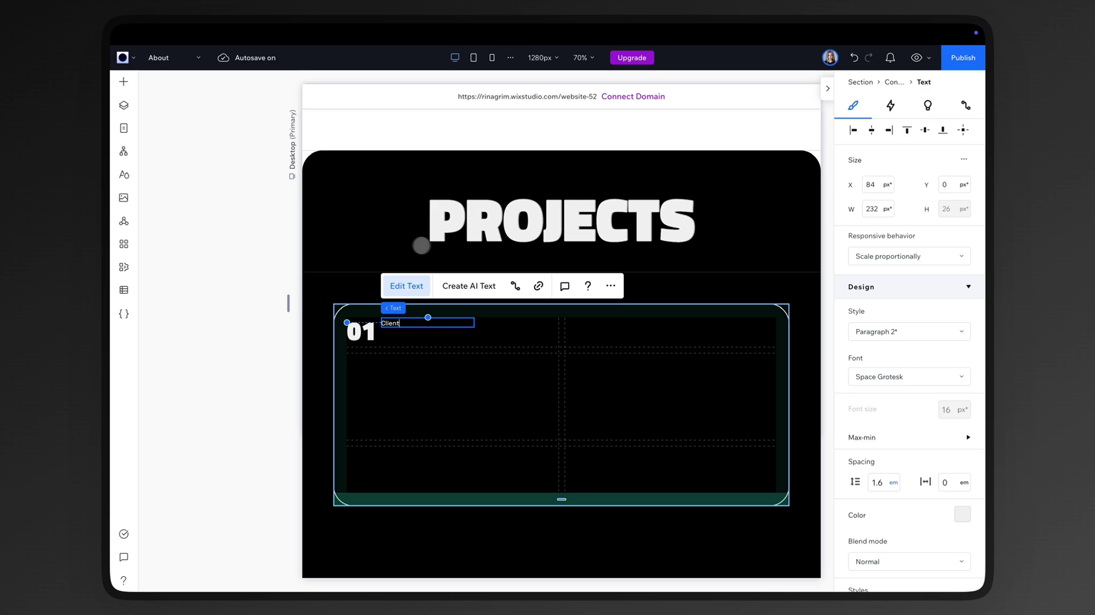
pyautogui.hotkey('ctrl', 'a')
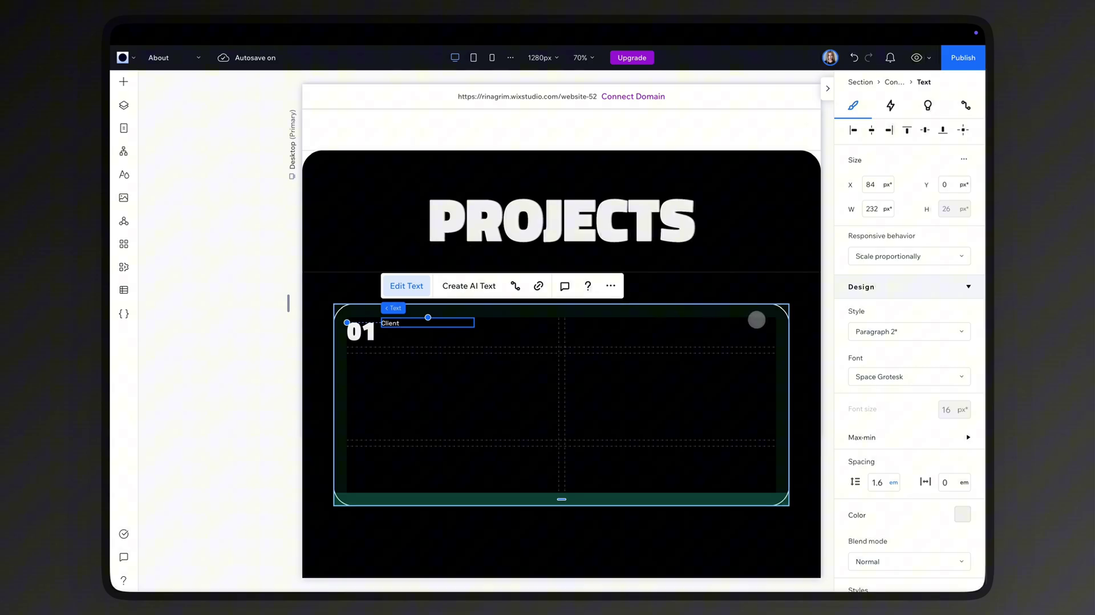
pyautogui.scroll(-4, 890, 407)
pyautogui.click(856, 389)
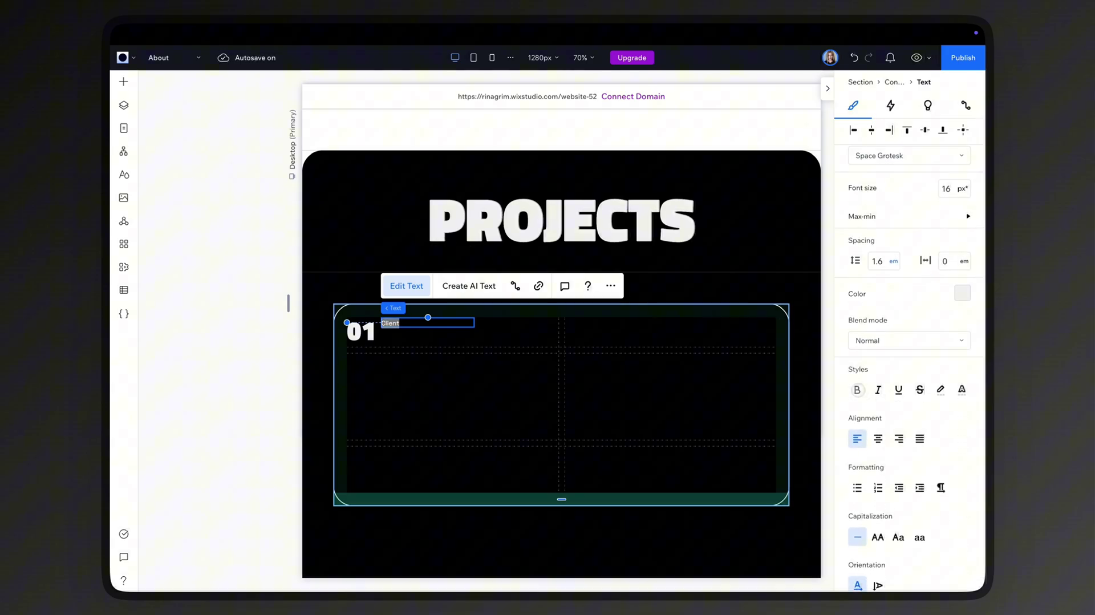
pyautogui.click(950, 189)
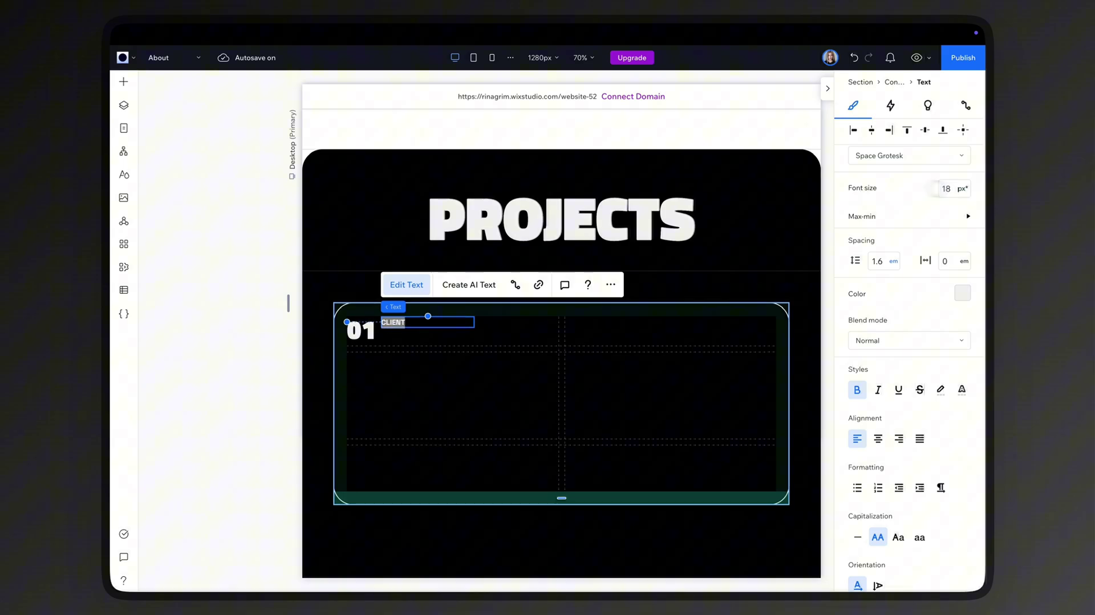
# Nudge the label slightly lower and retype its text as 'SKYLINE'
pyautogui.click(206, 336)
pyautogui.moveTo(393, 323); pyautogui.dragTo(394, 333)
pyautogui.click(407, 297)
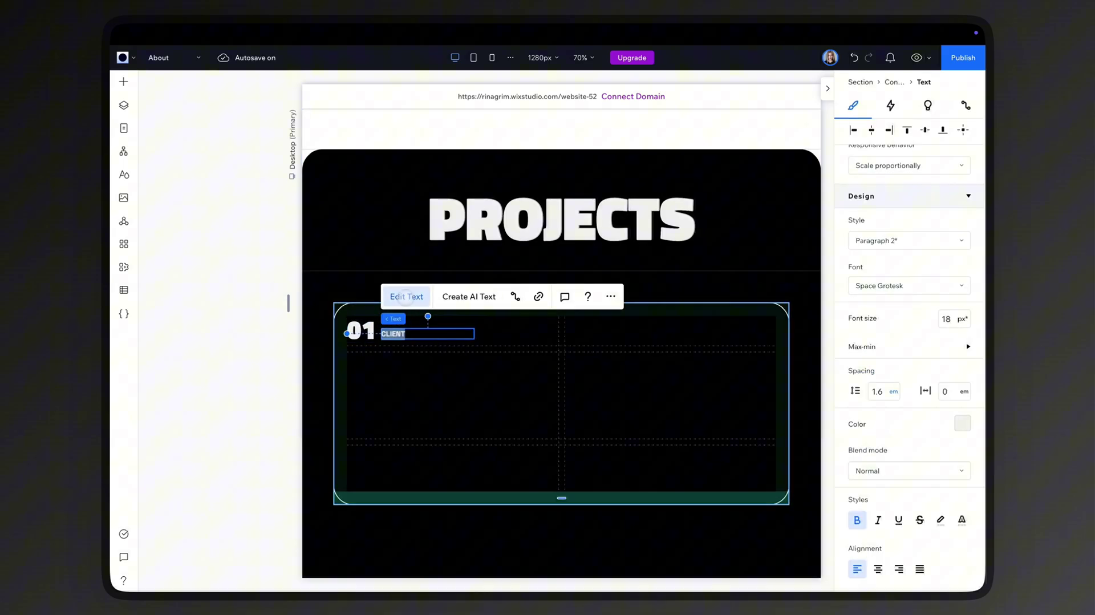
pyautogui.write('SKYLINE')
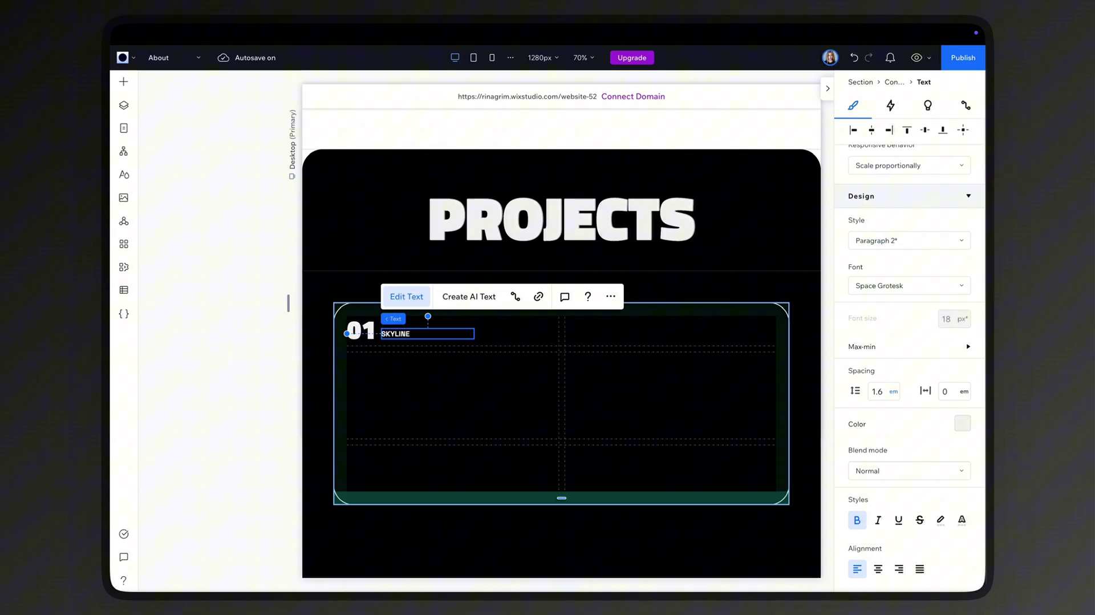
pyautogui.hotkey('ctrl', 'a')
pyautogui.scroll(-1, 868, 372)
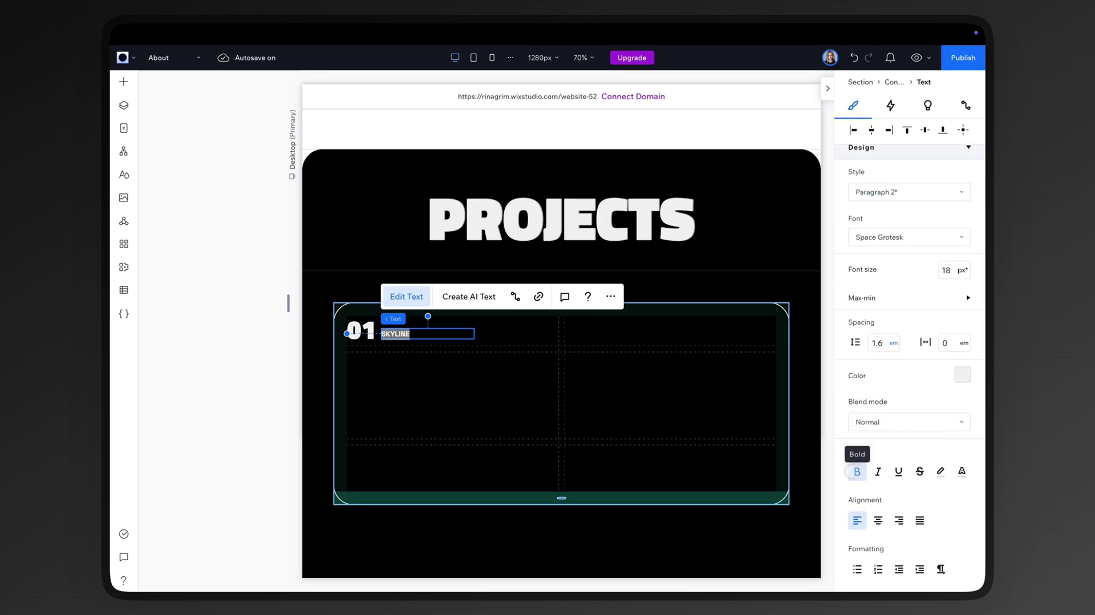
pyautogui.scroll(-2, 857, 472)
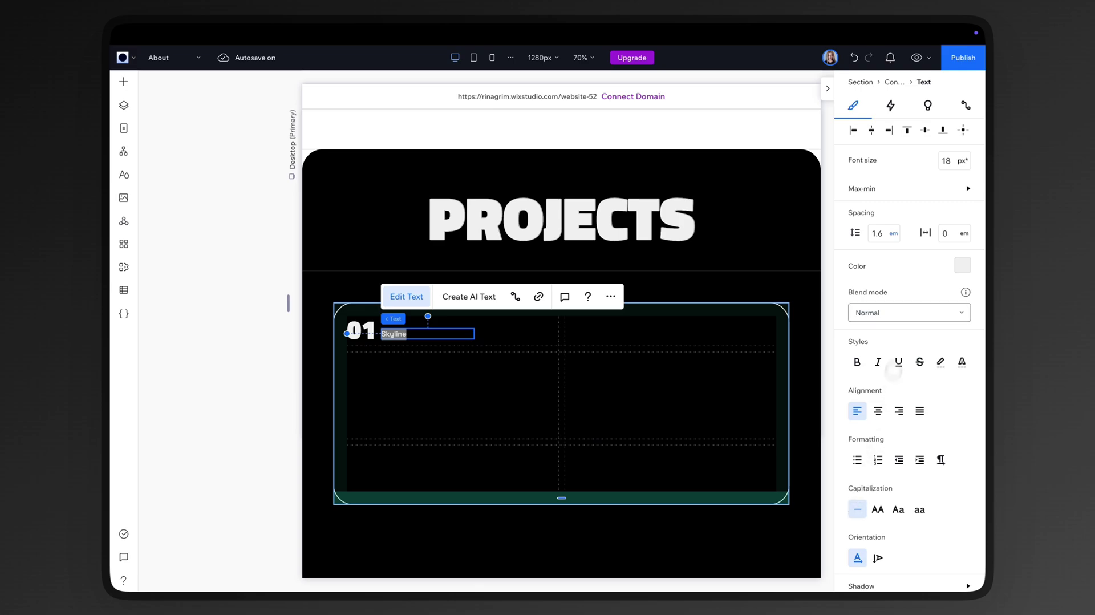
# Stack CLIENT over Skyline, then group it with 01 in a horizontal row with 20px spacing
pyautogui.click(403, 333)
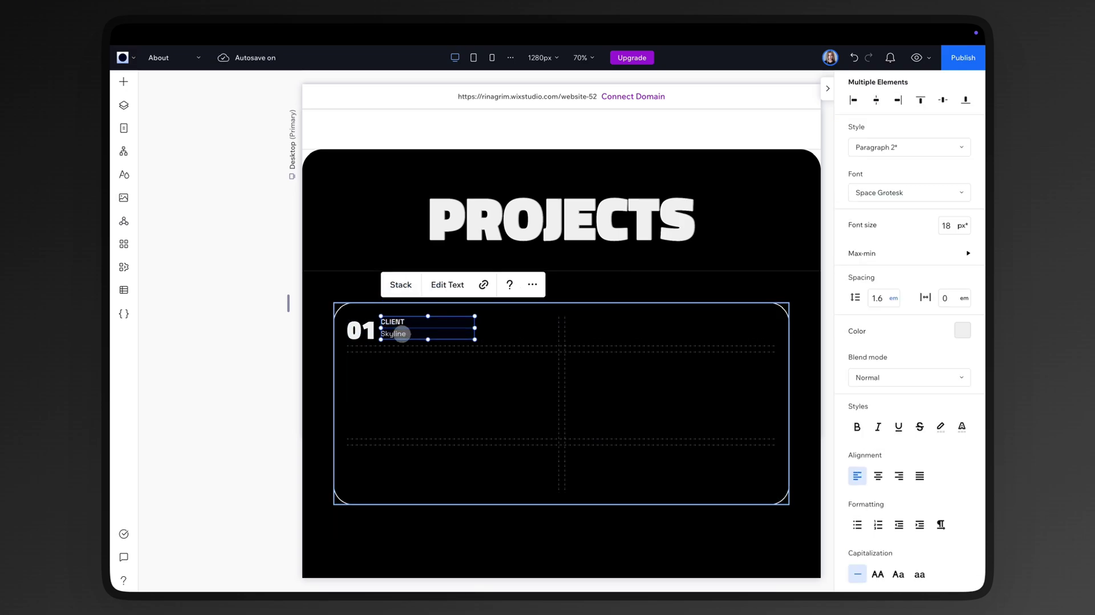
pyautogui.click(409, 285)
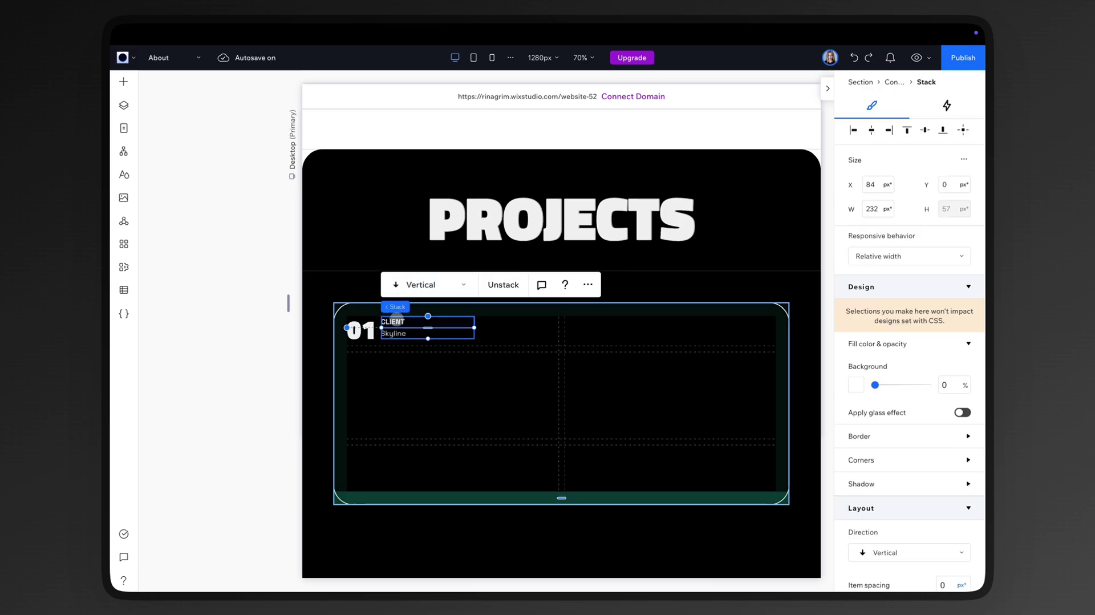
pyautogui.moveTo(395, 321); pyautogui.dragTo(411, 321)
pyautogui.click(377, 330)
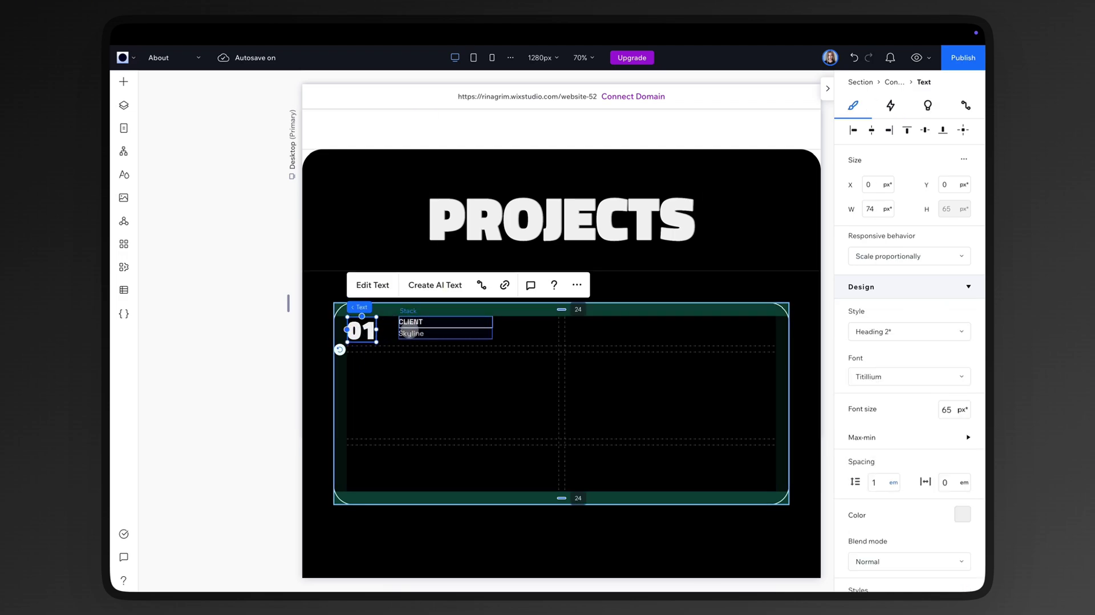
pyautogui.keyDown('shift'); pyautogui.click(409, 332); pyautogui.keyUp('shift')
pyautogui.click(368, 284)
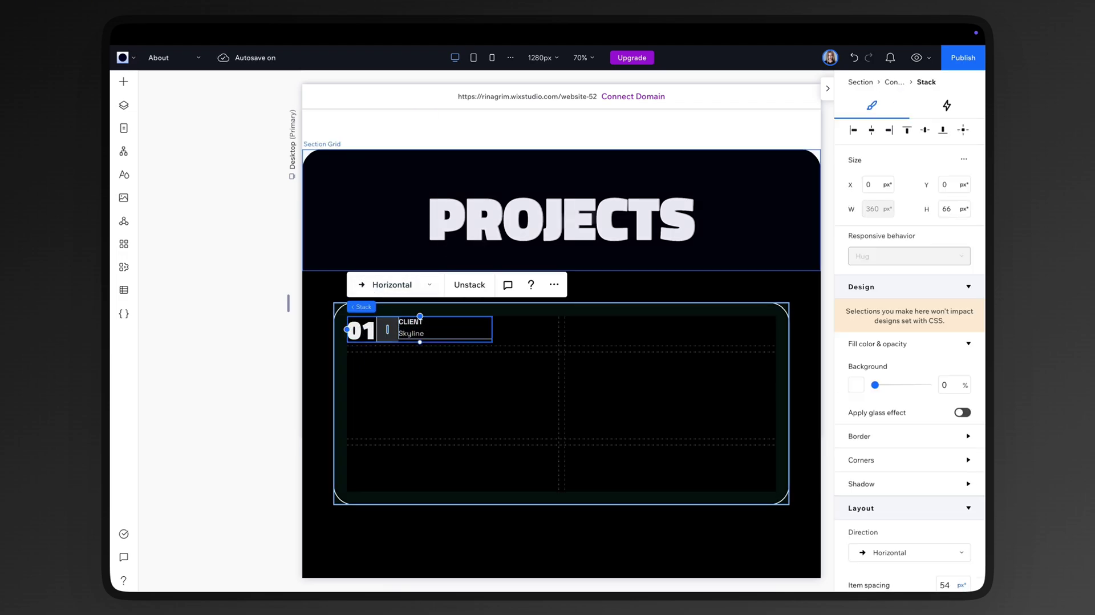
pyautogui.scroll(-5, 905, 297)
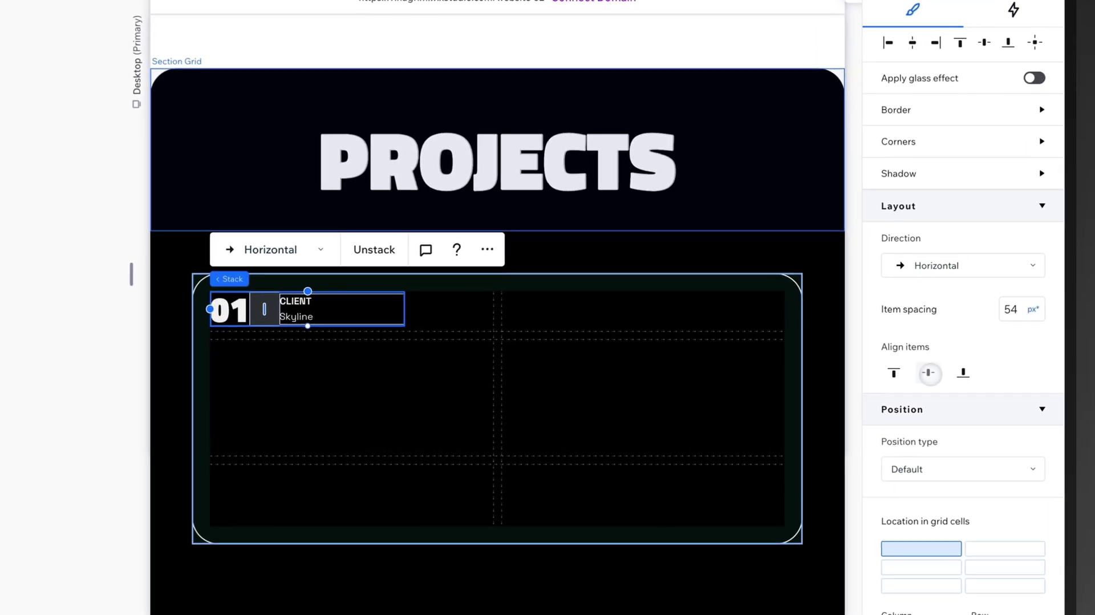
pyautogui.click(1013, 308)
pyautogui.write('20')
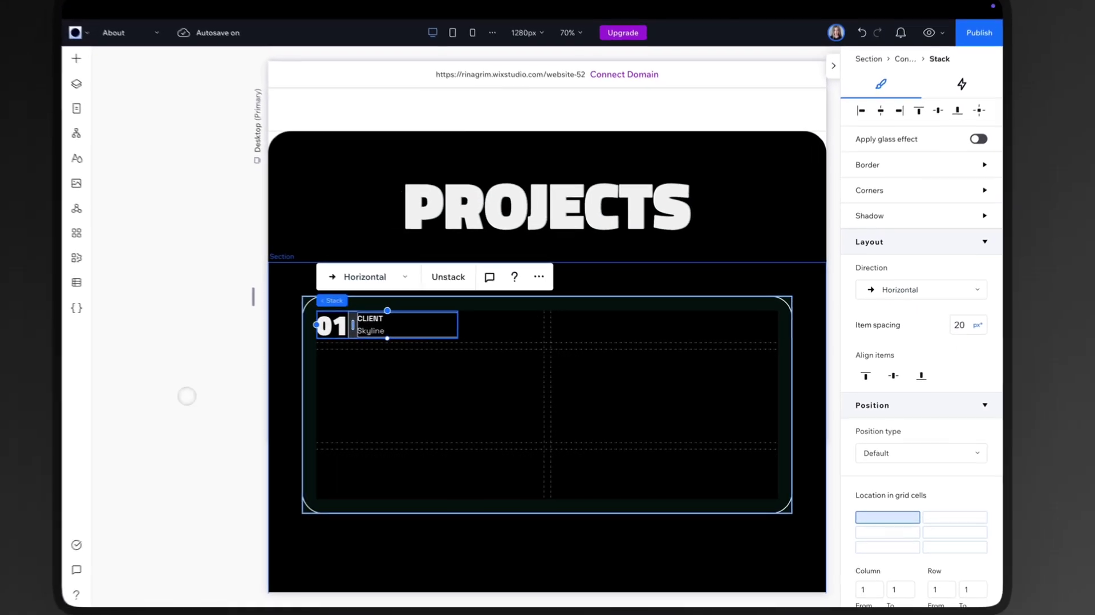
pyautogui.click(205, 396)
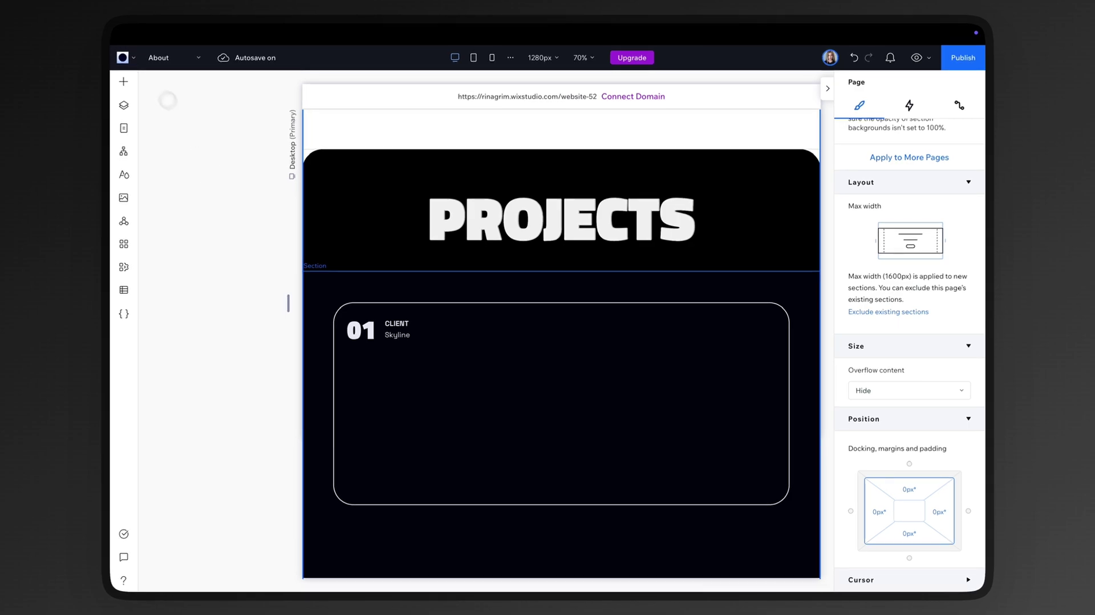
# Add a widened button at the card's top-right and relabel it 'LIVE PROJECT'
pyautogui.click(120, 83)
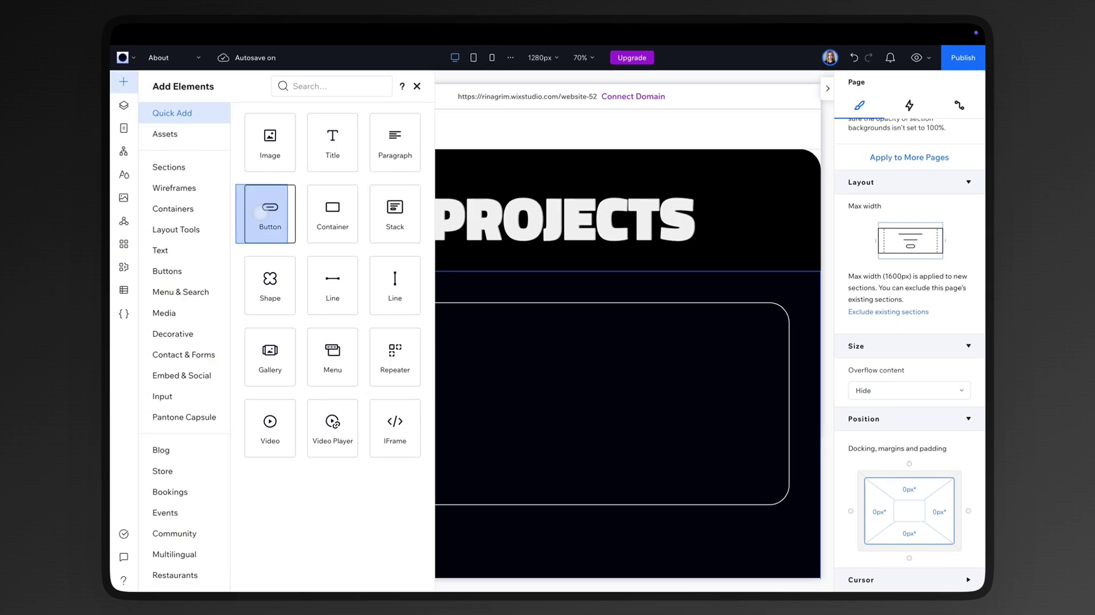
pyautogui.moveTo(264, 210); pyautogui.dragTo(721, 332)
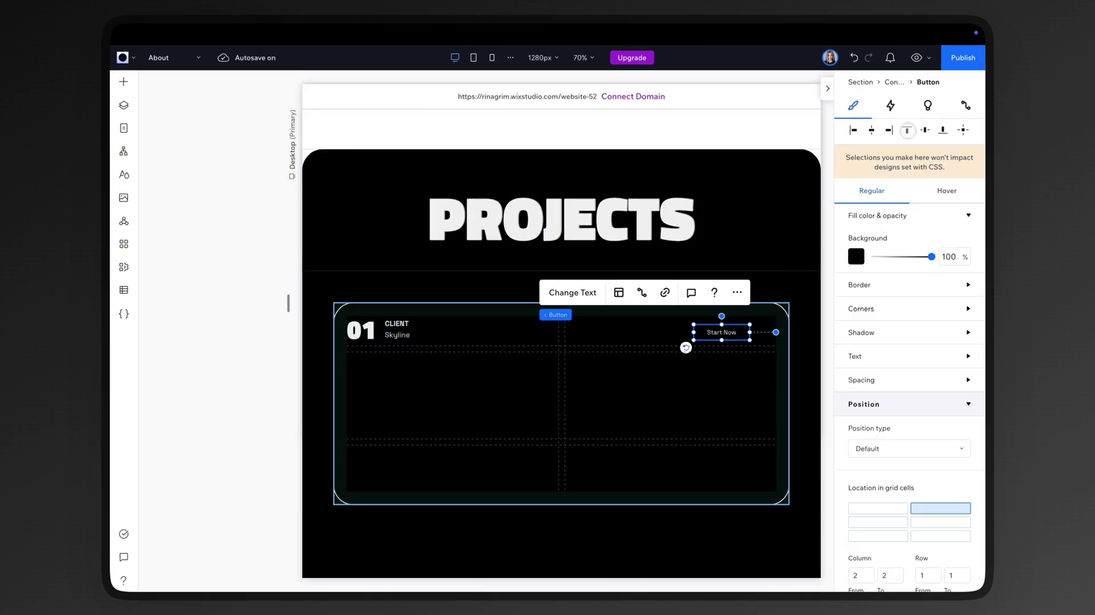
pyautogui.click(907, 130)
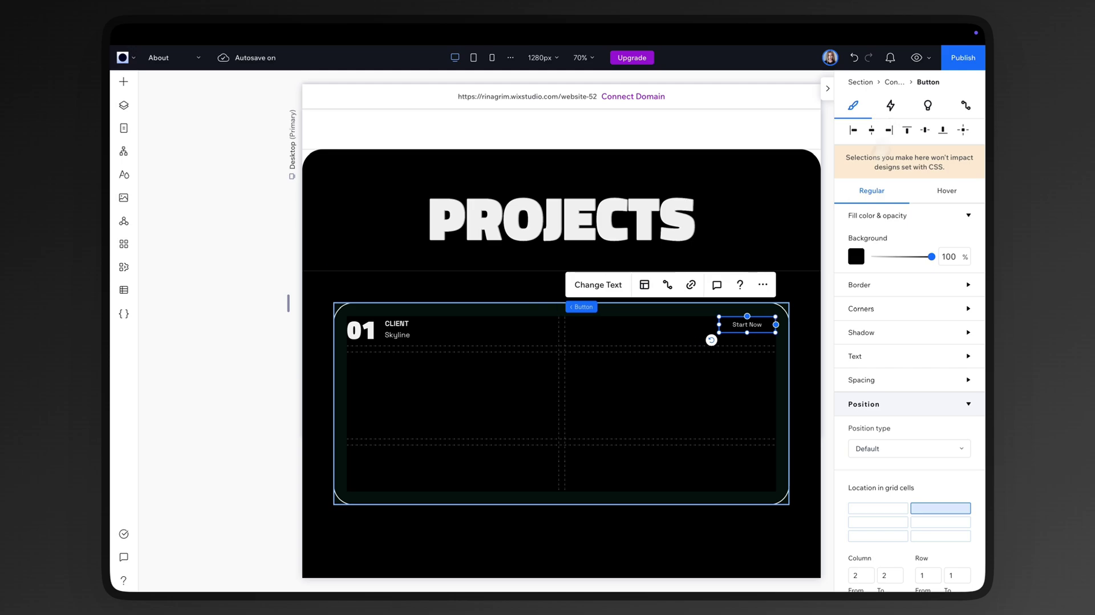
pyautogui.moveTo(719, 324)
pyautogui.mouseDown()
pyautogui.moveTo(701, 325)
pyautogui.moveTo(734, 339)
pyautogui.mouseUp()
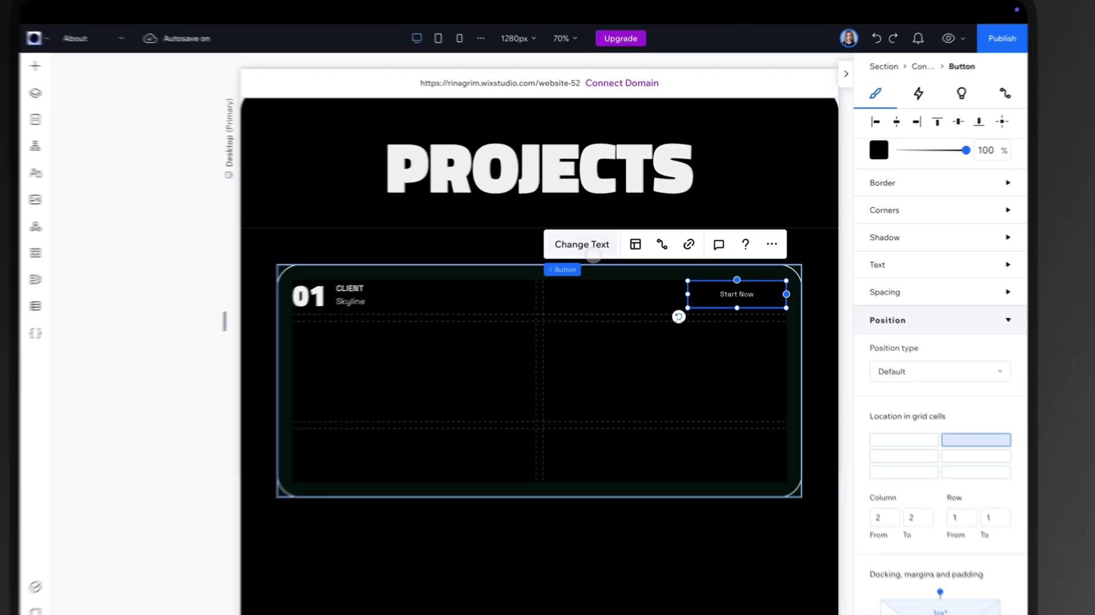
pyautogui.click(616, 285)
pyautogui.write('LIV')
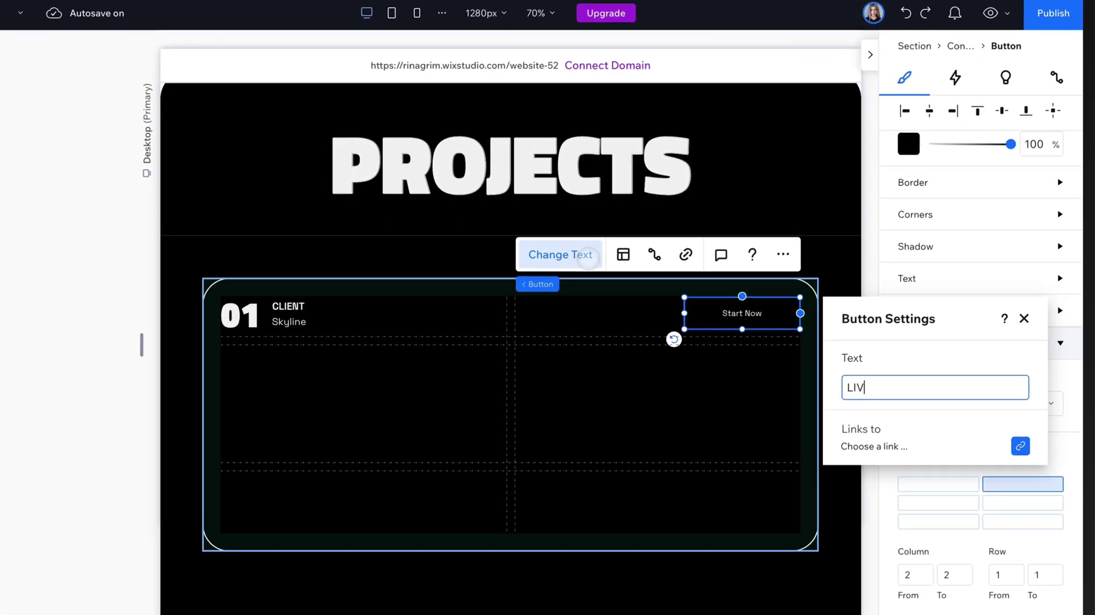
pyautogui.write('E PROJECT')
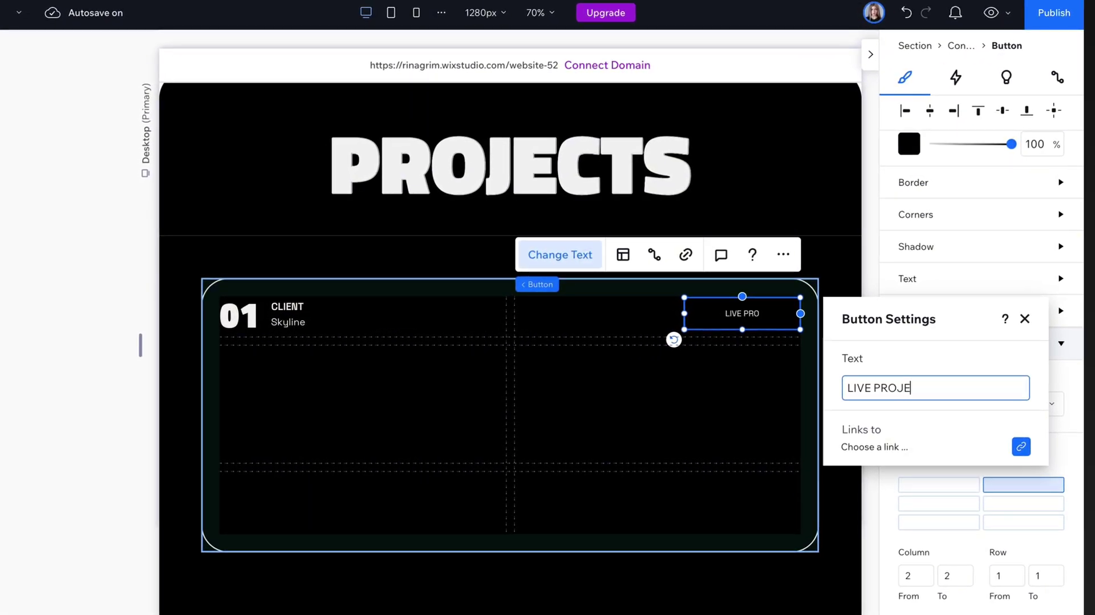
# Give the LIVE PROJECT button a light 2 px border and 50 px pill corners
pyautogui.click(1025, 319)
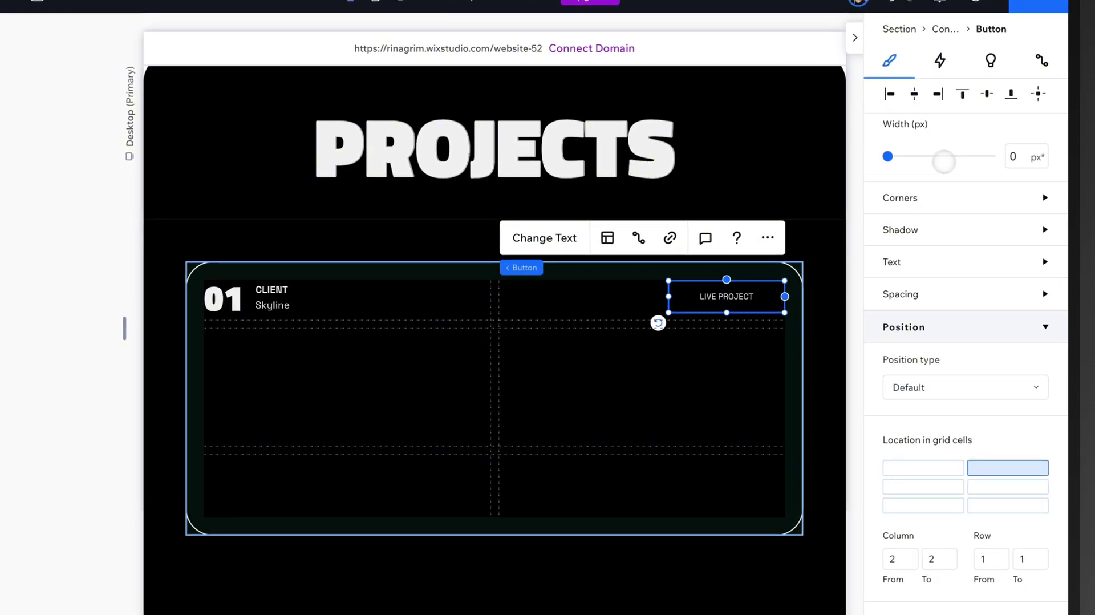
pyautogui.click(893, 244)
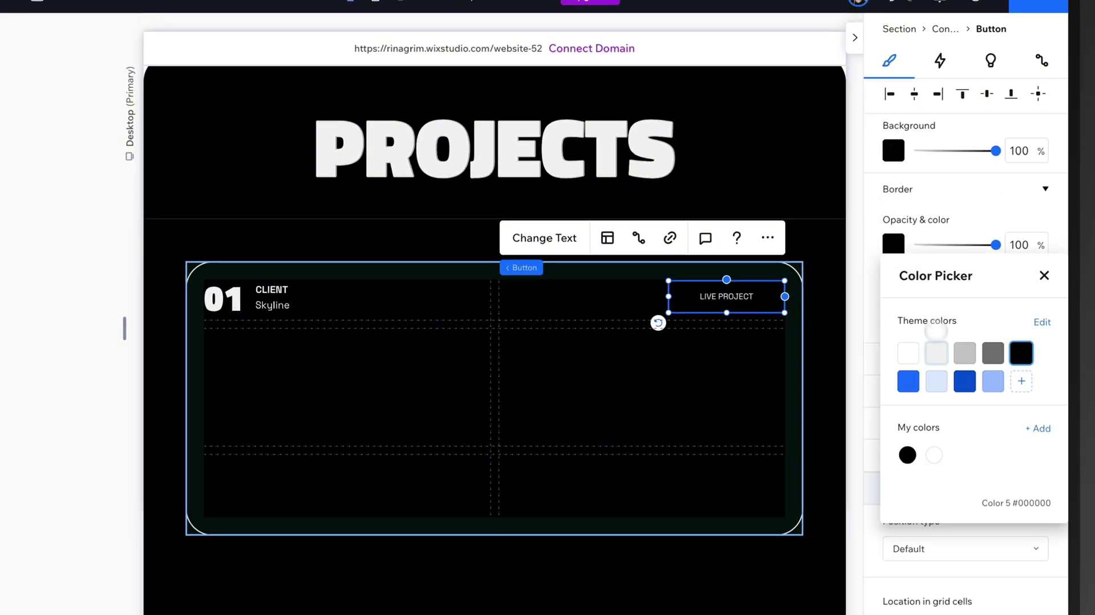
pyautogui.click(1044, 275)
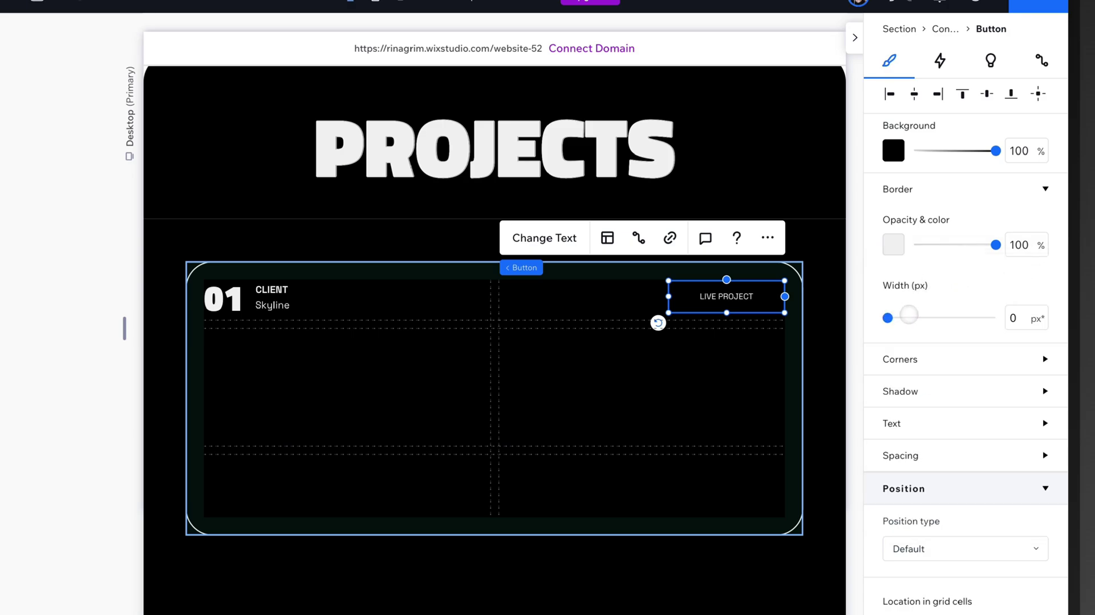
pyautogui.click(950, 355)
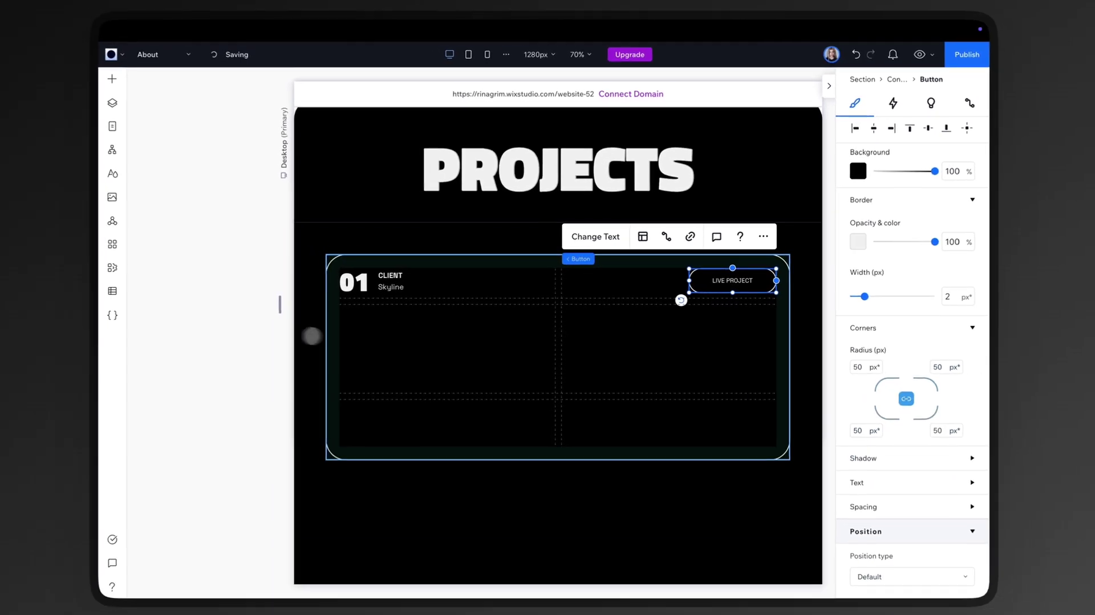
pyautogui.click(234, 325)
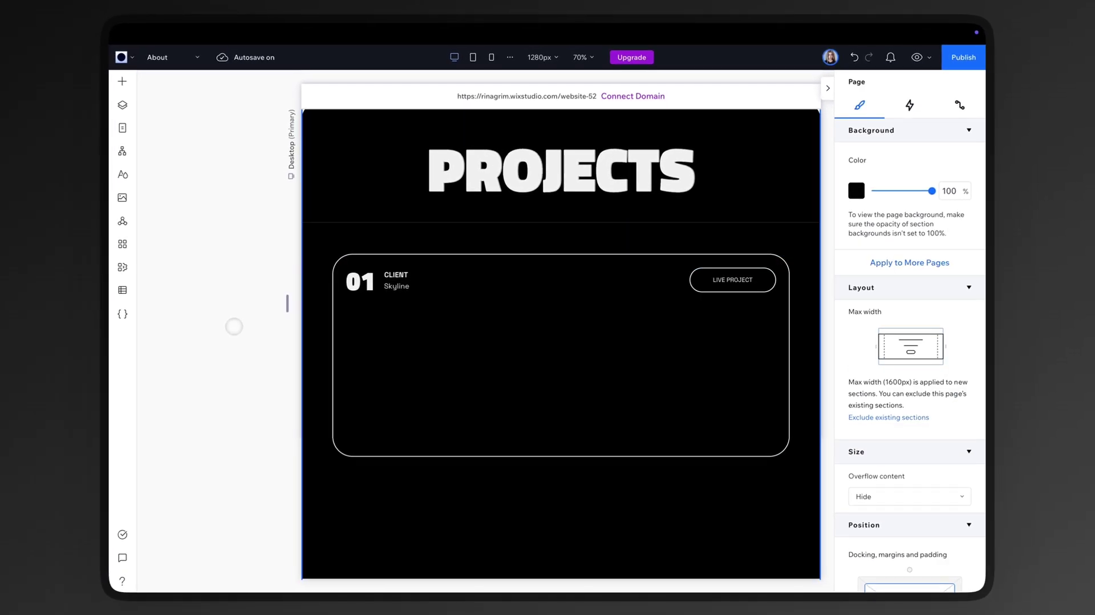
# Add an image stretched across the left column's rows 2–3 with 50 px corners, then swap in a flower photo
pyautogui.click(123, 81)
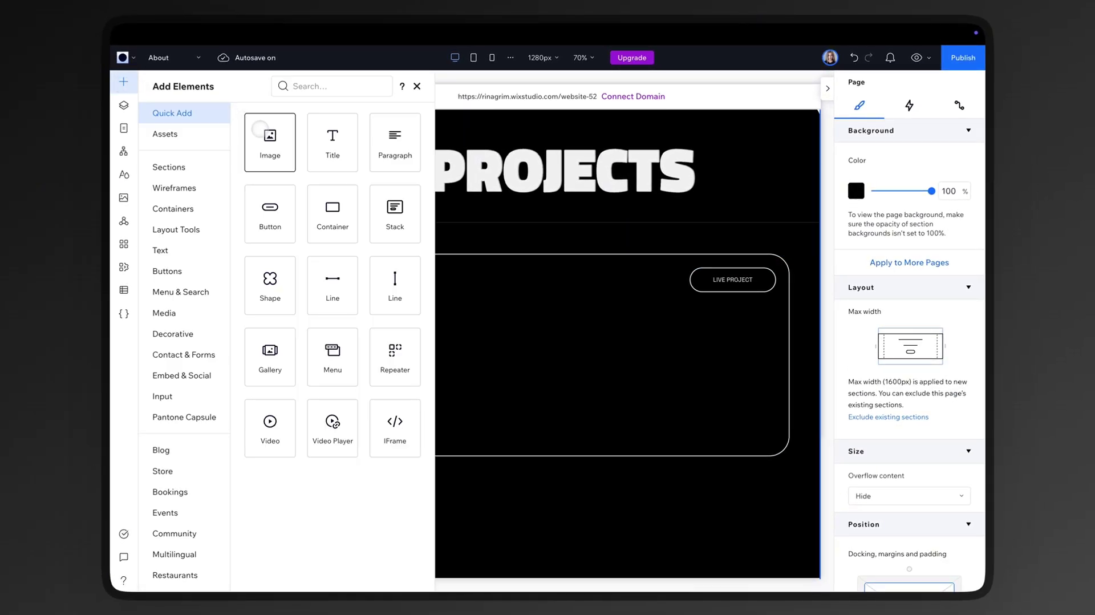
pyautogui.moveTo(268, 146)
pyautogui.mouseDown()
pyautogui.moveTo(609, 188)
pyautogui.moveTo(437, 344)
pyautogui.mouseUp()
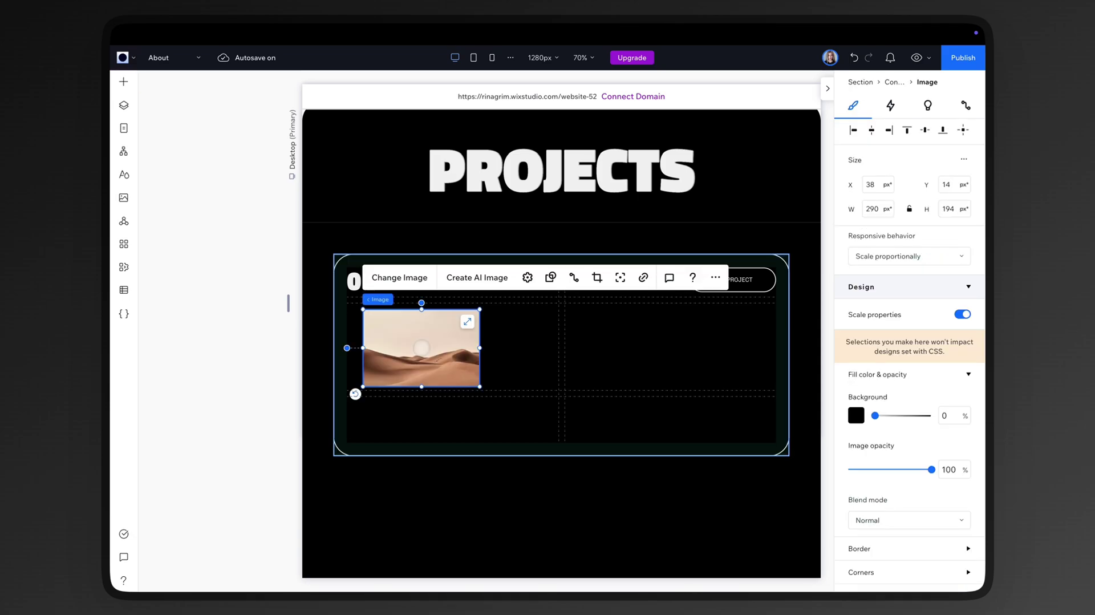
pyautogui.click(467, 322)
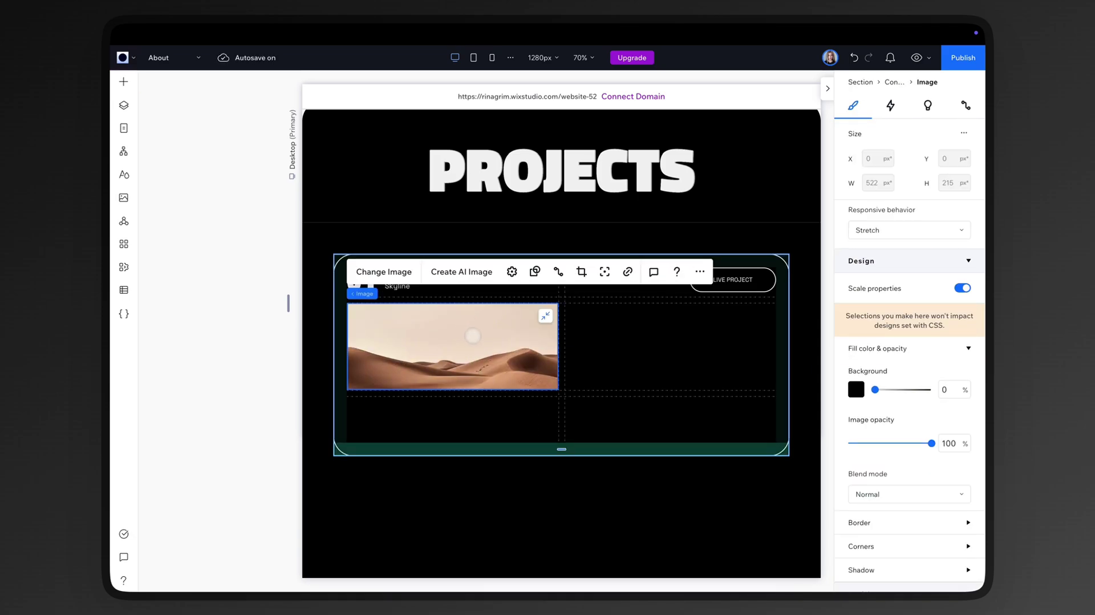
pyautogui.scroll(-5, 943, 392)
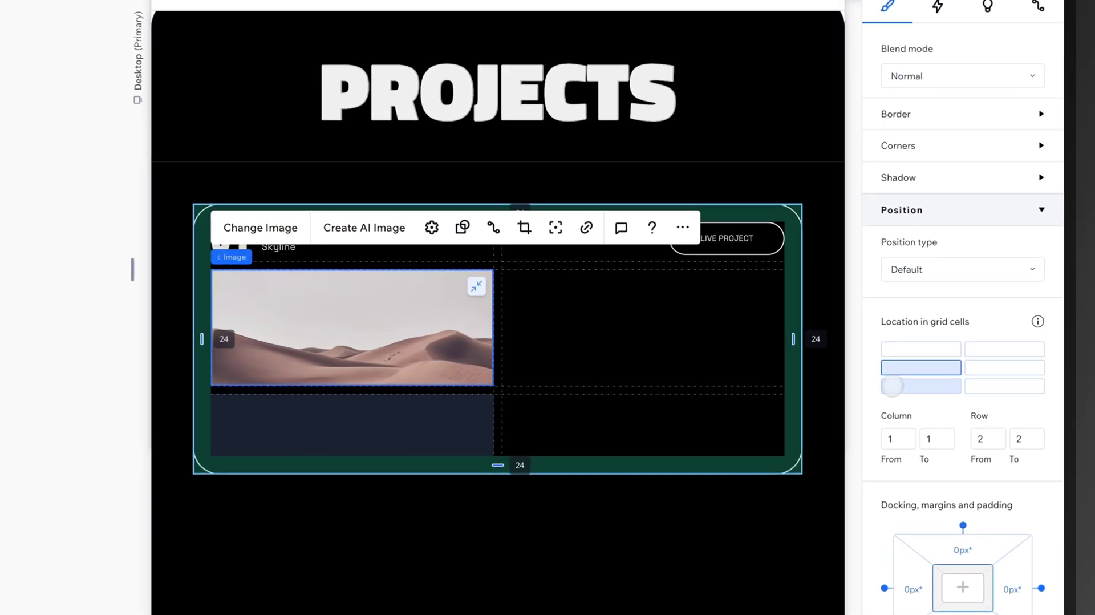
pyautogui.click(907, 386)
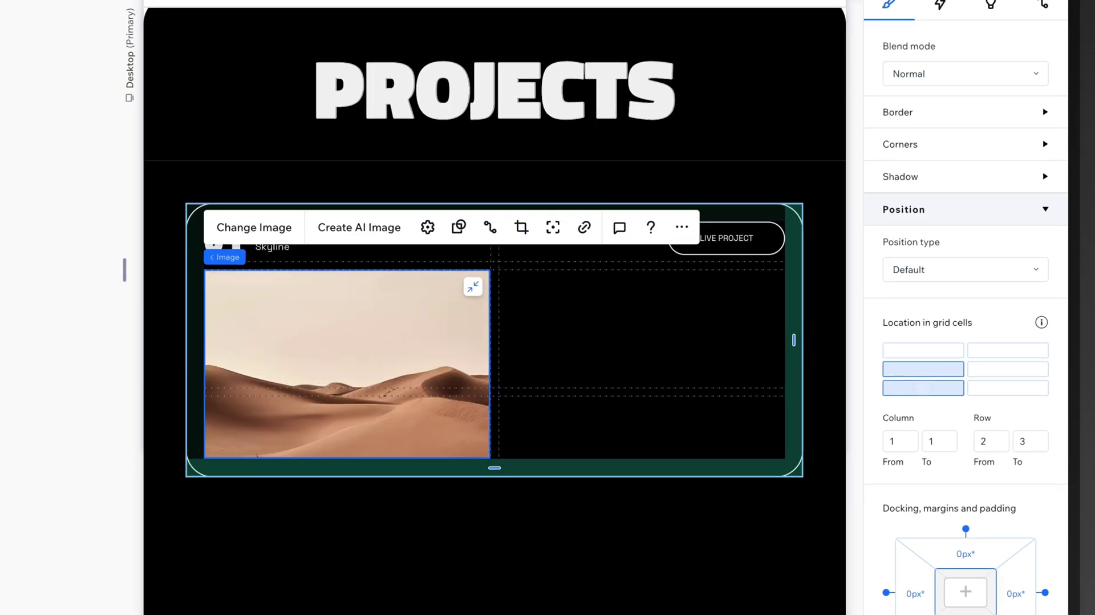
pyautogui.scroll(3, 929, 283)
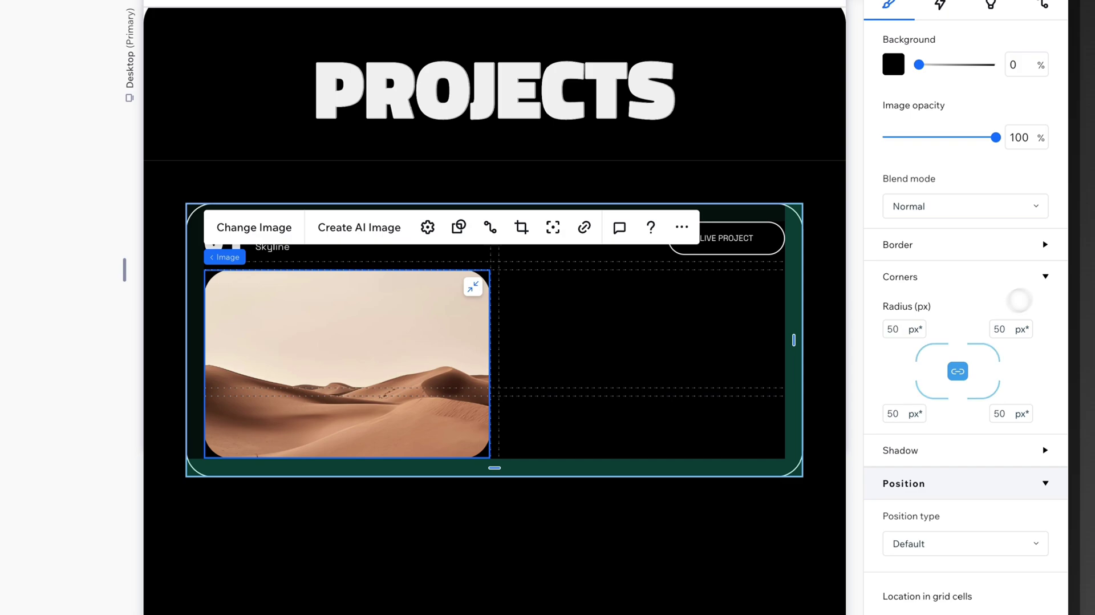
pyautogui.click(1045, 277)
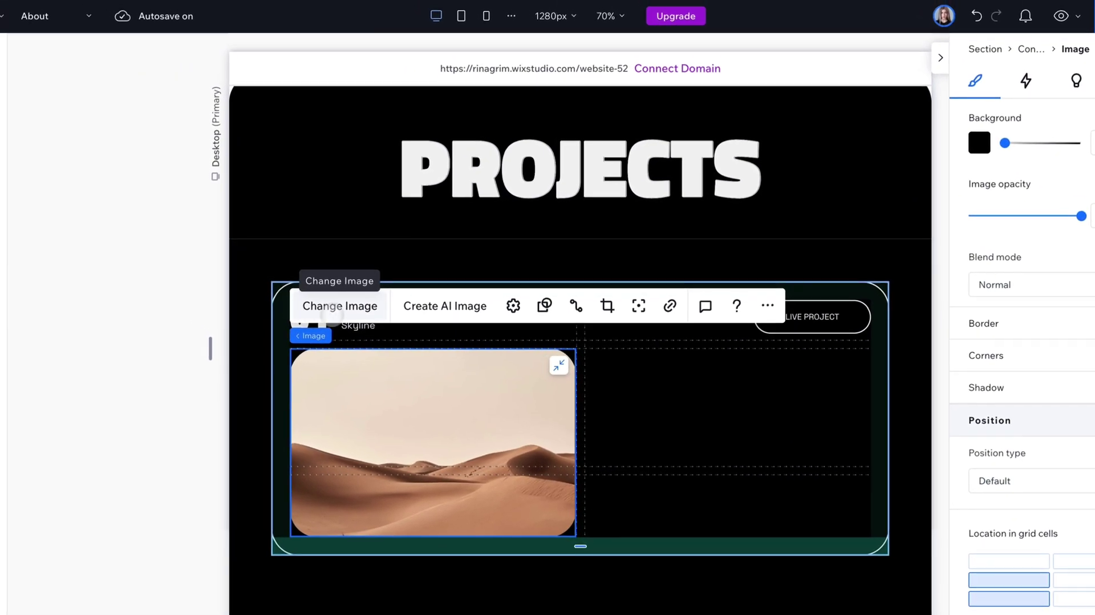
pyautogui.click(330, 308)
pyautogui.click(892, 557)
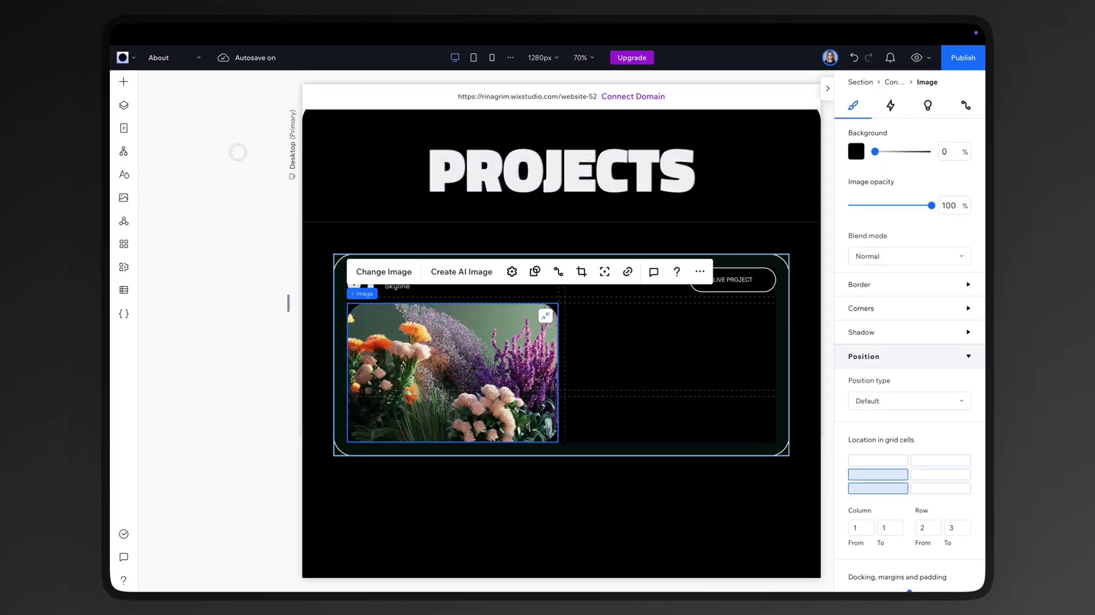
# Add a second image to the right column of card 01 and open its corner rounding
pyautogui.click(123, 81)
pyautogui.moveTo(268, 133); pyautogui.dragTo(713, 343)
pyautogui.click(861, 307)
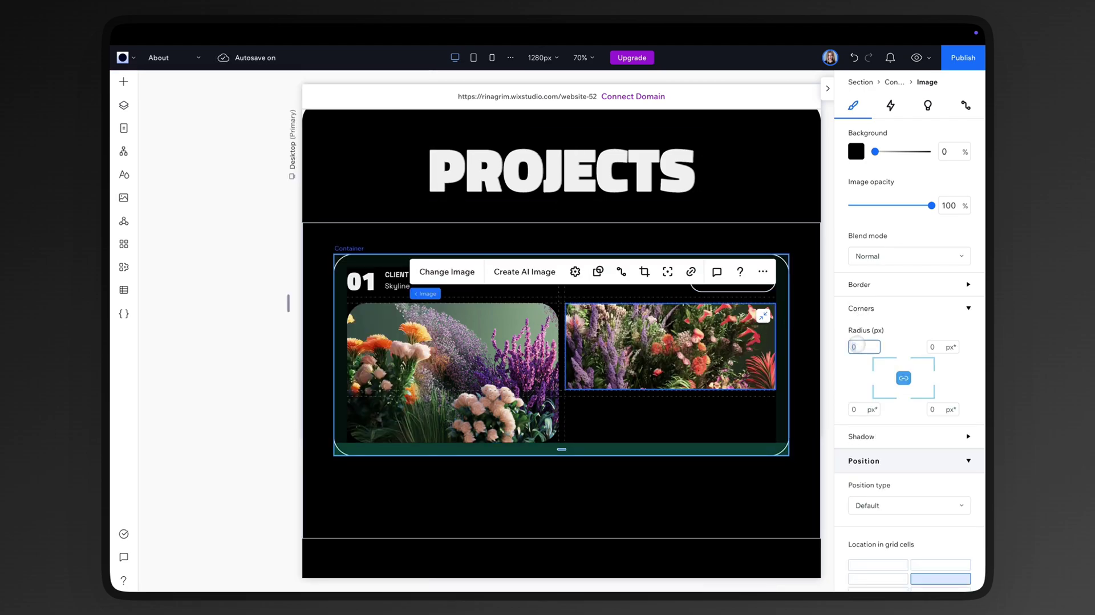
pyautogui.write('50')
pyautogui.click(246, 303)
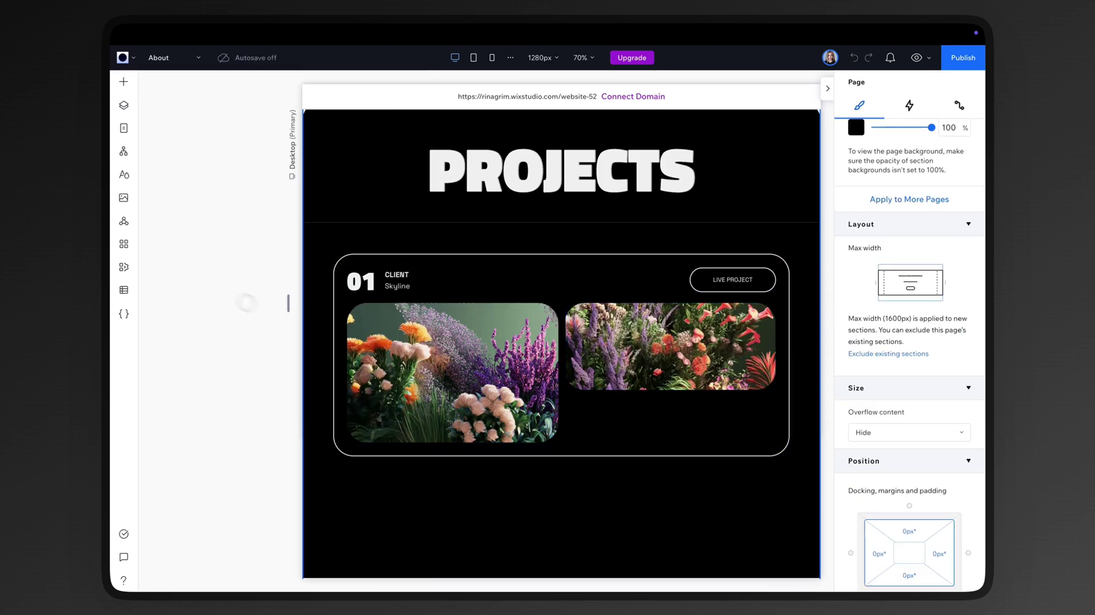
# Place a third image in the grid's bottom-right cell and drag the grid taller
pyautogui.click(123, 82)
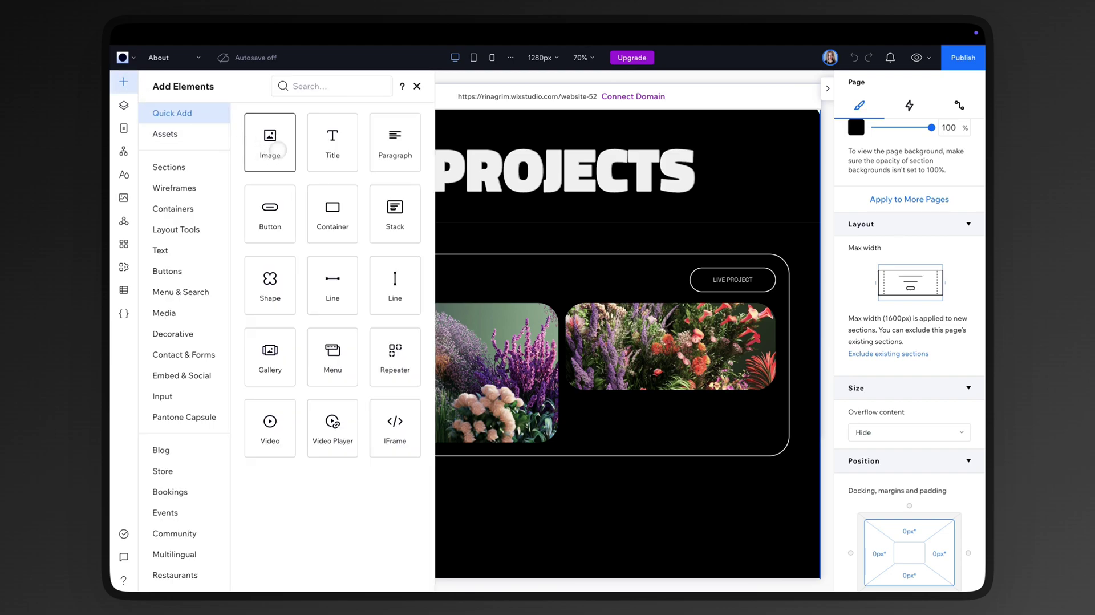
pyautogui.moveTo(260, 142); pyautogui.dragTo(632, 414)
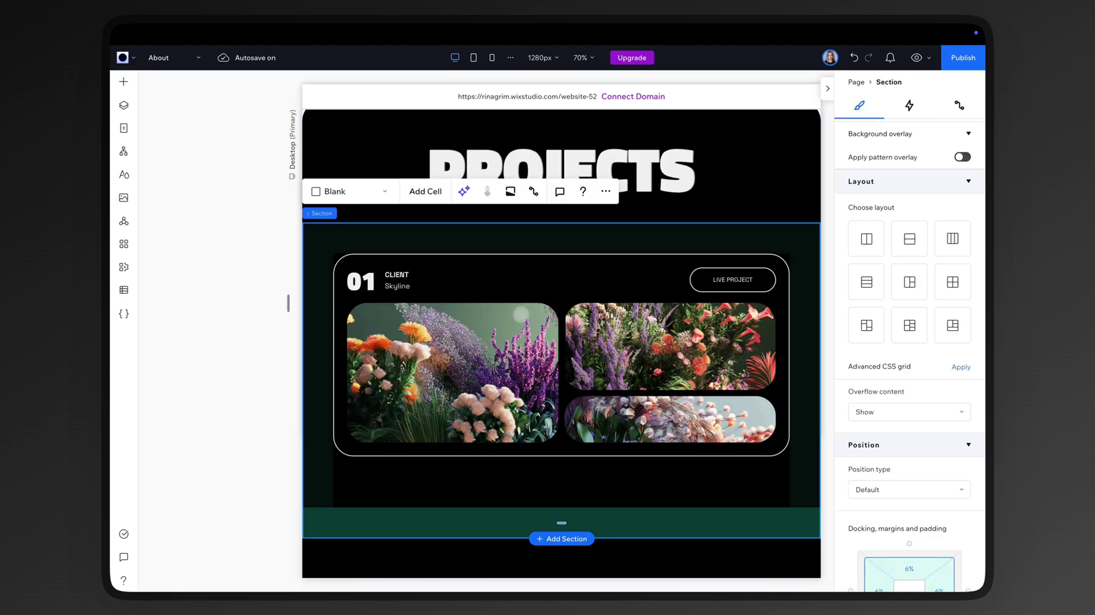
pyautogui.moveTo(561, 451); pyautogui.dragTo(562, 459)
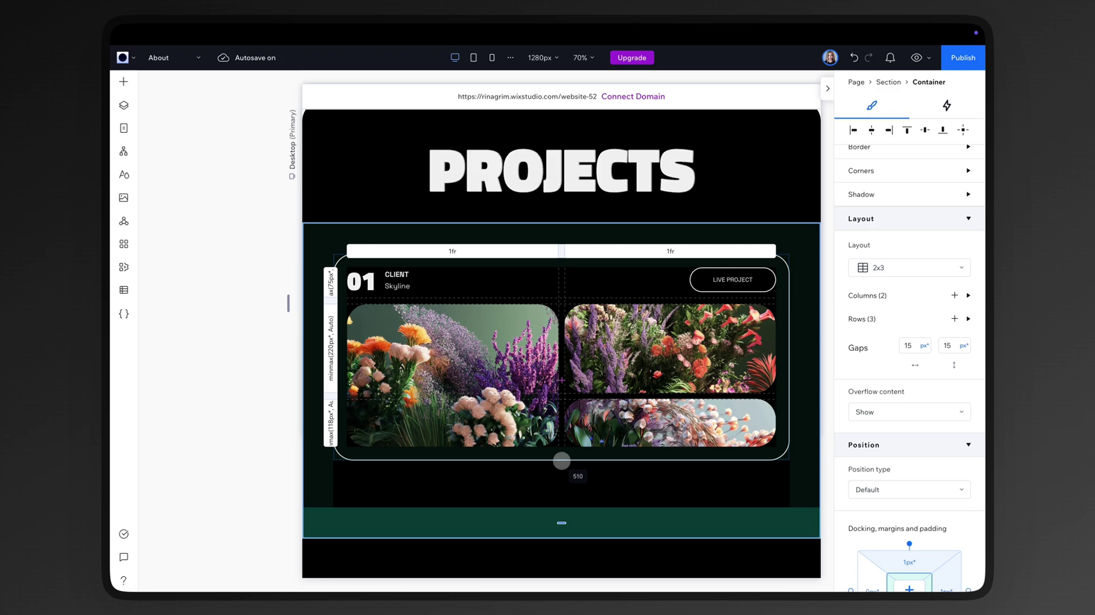
pyautogui.click(210, 390)
# Set the first project section's Position type to Sticky
pyautogui.click(764, 244)
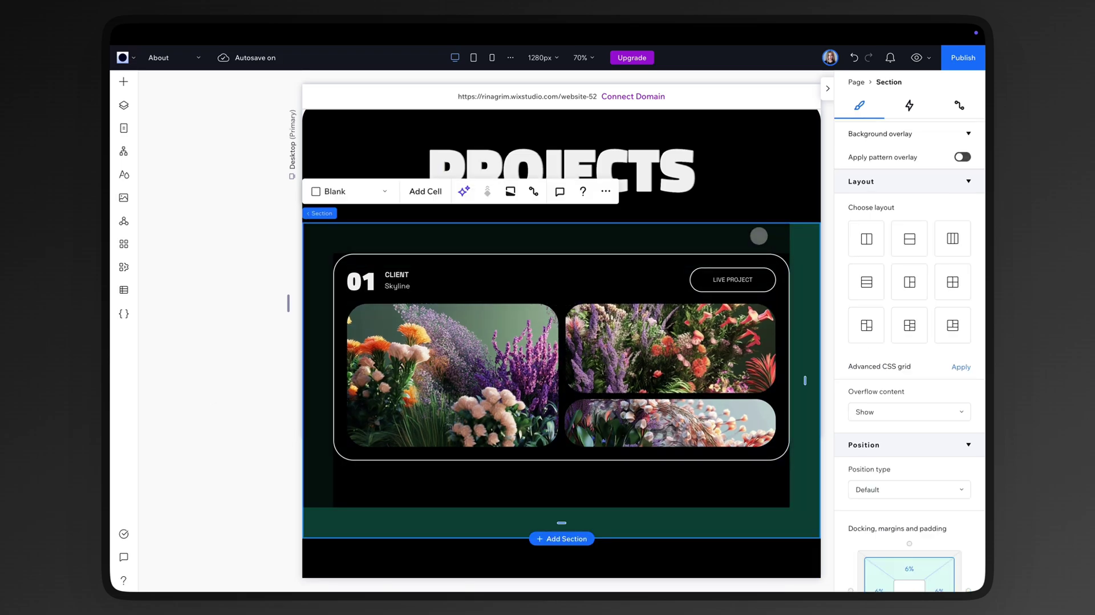
pyautogui.scroll(-3, 901, 337)
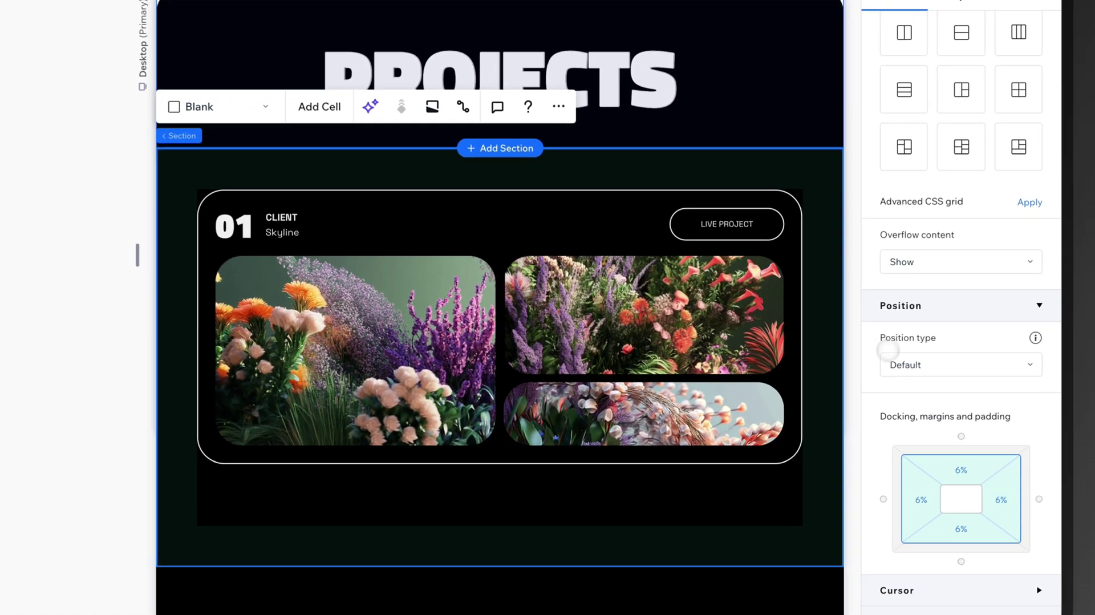
pyautogui.click(890, 377)
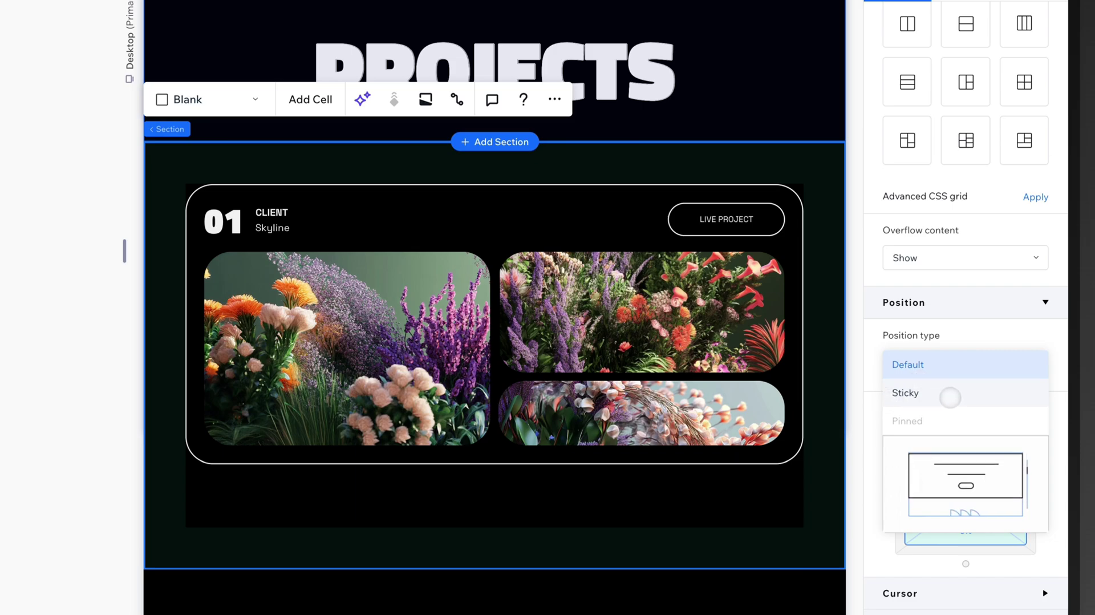
pyautogui.click(950, 393)
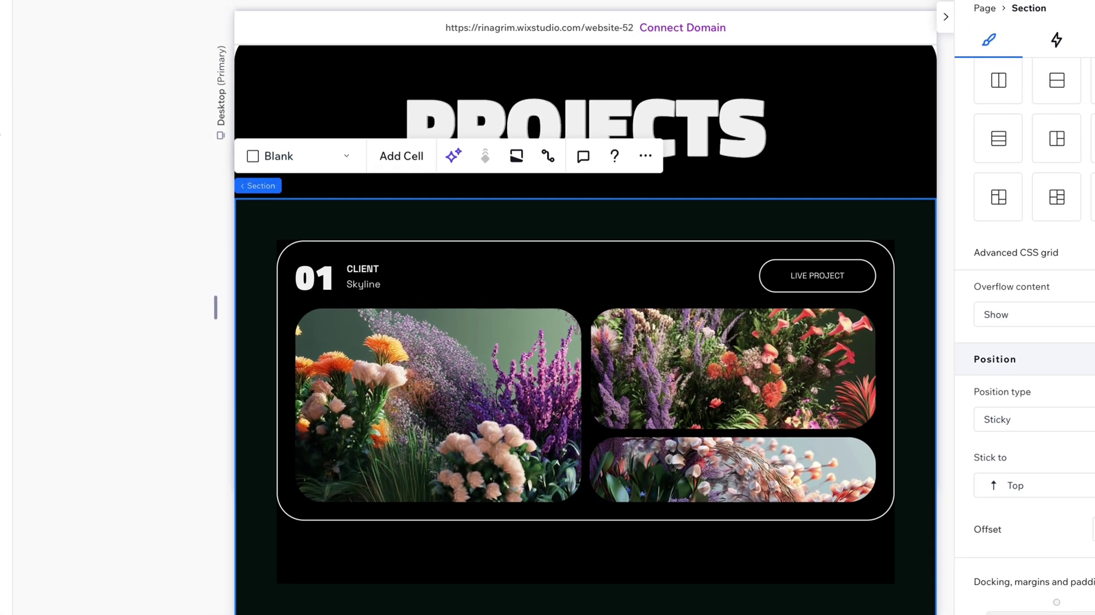
pyautogui.scroll(-2, 588, 330)
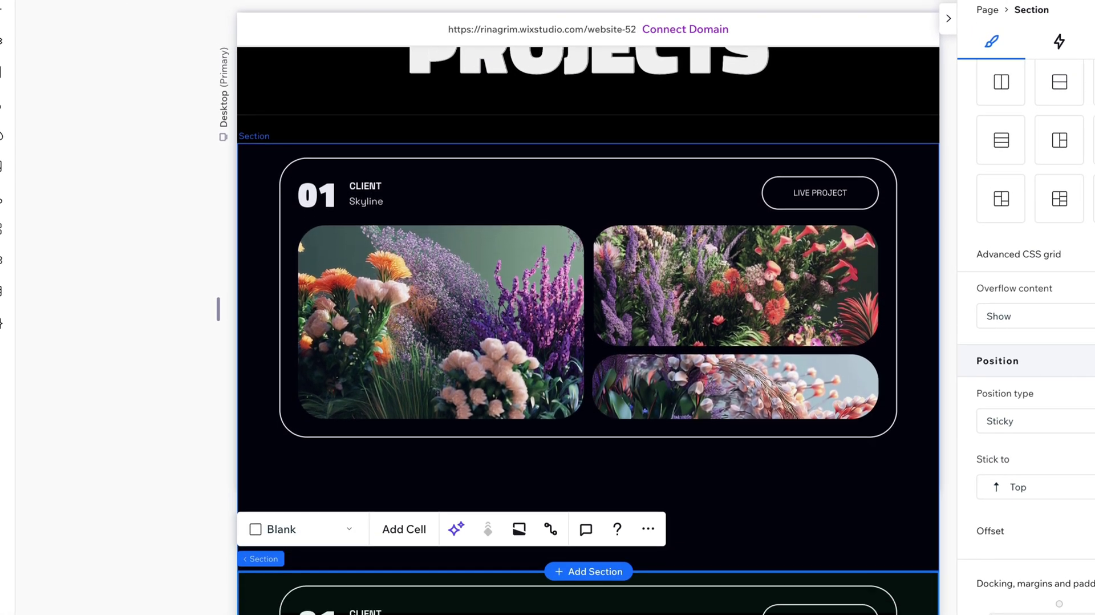
pyautogui.scroll(-3, 588, 330)
pyautogui.scroll(-2, 589, 330)
pyautogui.scroll(-1, 588, 330)
# Relabel the duplicate card as 02 for PixelForge and swap its flower images for village scenes
pyautogui.click(320, 213)
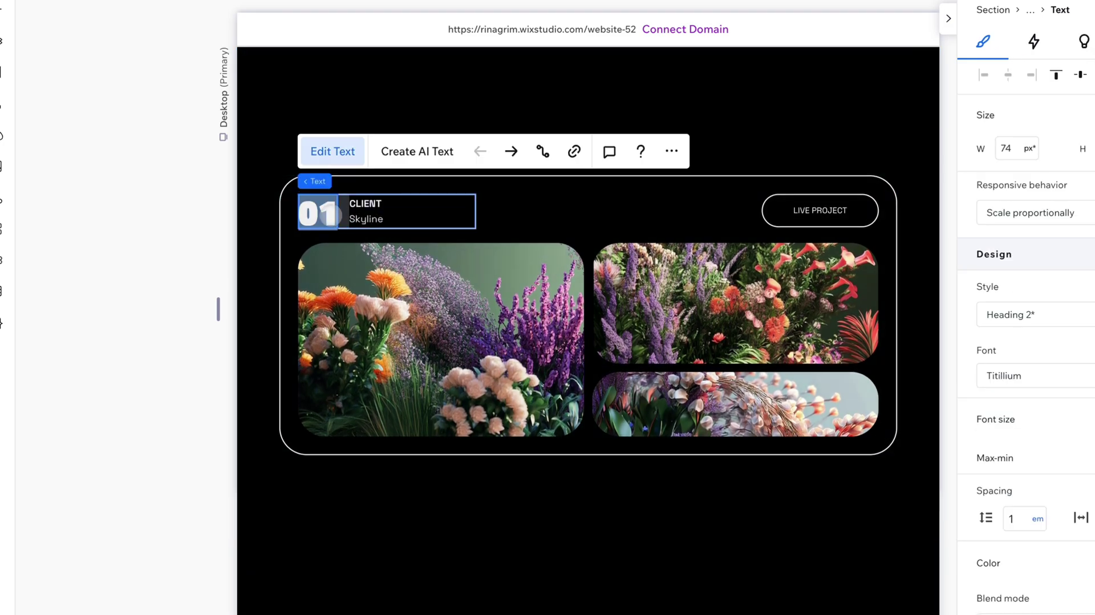
pyautogui.click(365, 219)
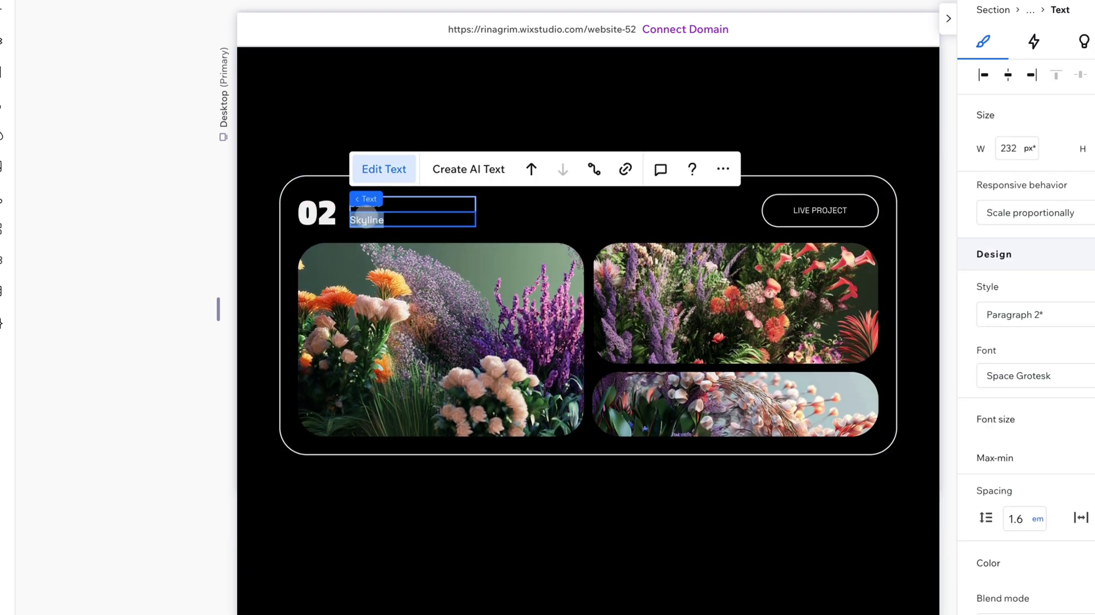
pyautogui.write('PixelForge')
pyautogui.click(375, 329)
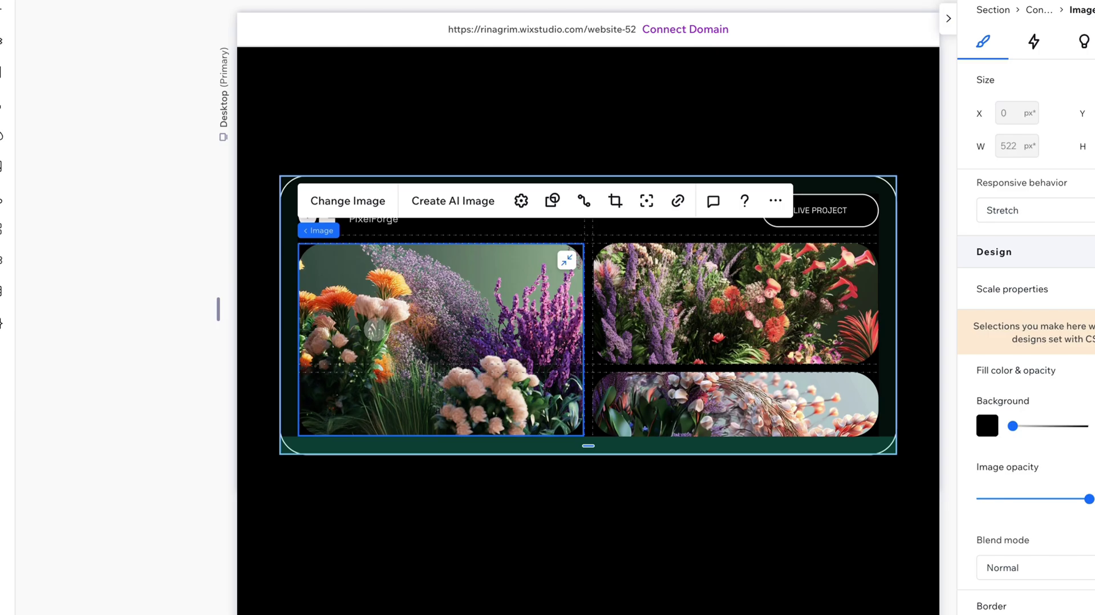
pyautogui.click(348, 201)
pyautogui.click(695, 217)
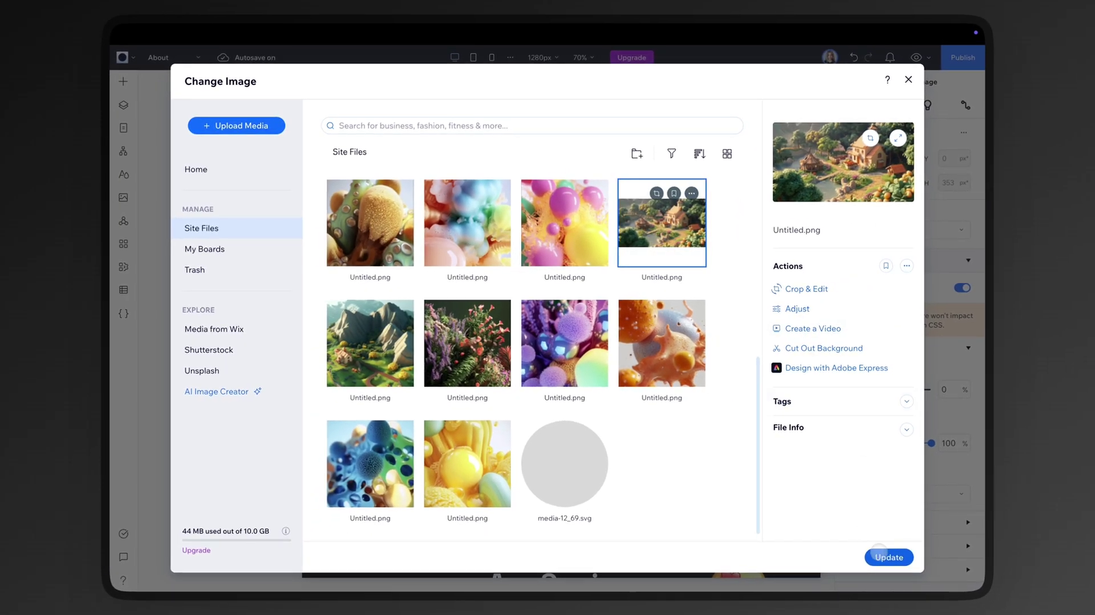
pyautogui.click(884, 556)
pyautogui.click(208, 377)
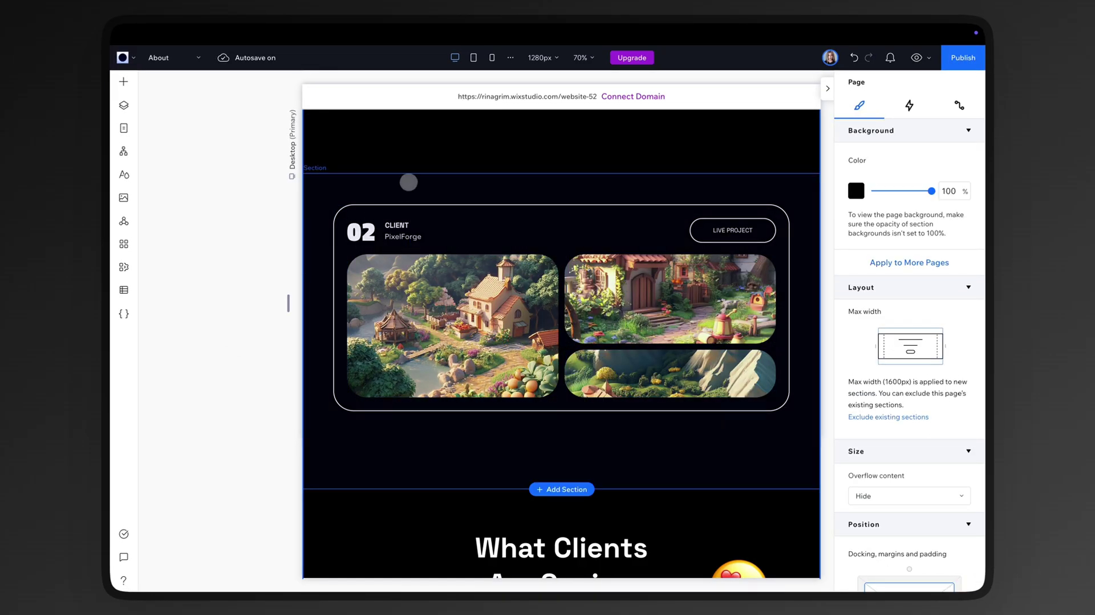
pyautogui.click(409, 182)
pyautogui.scroll(-5, 909, 342)
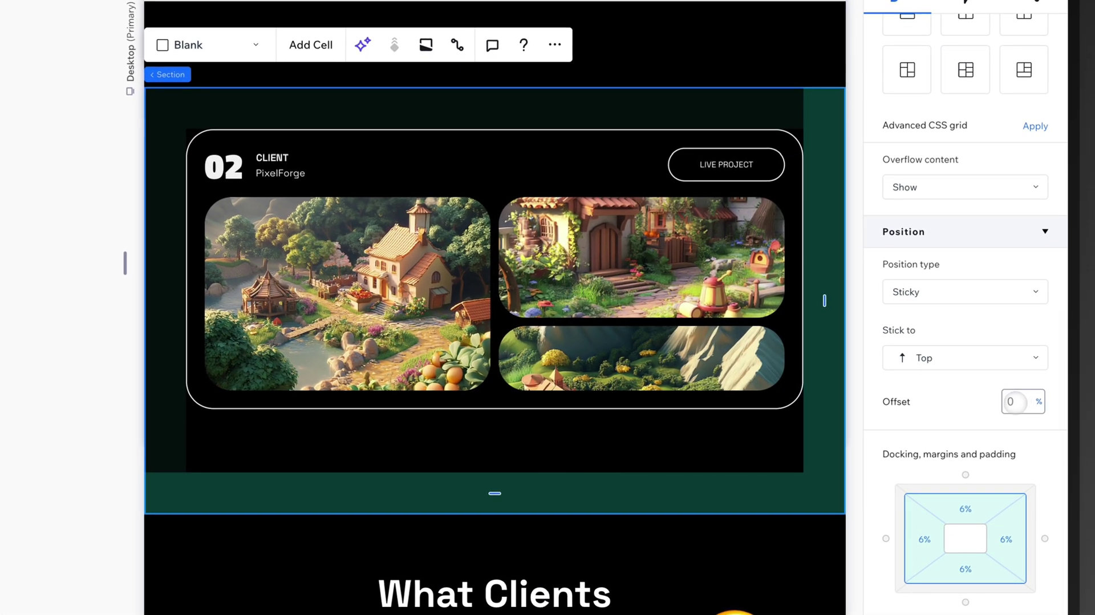
# Give the PixelForge section a 20% sticky offset
pyautogui.click(1015, 402)
pyautogui.write('20')
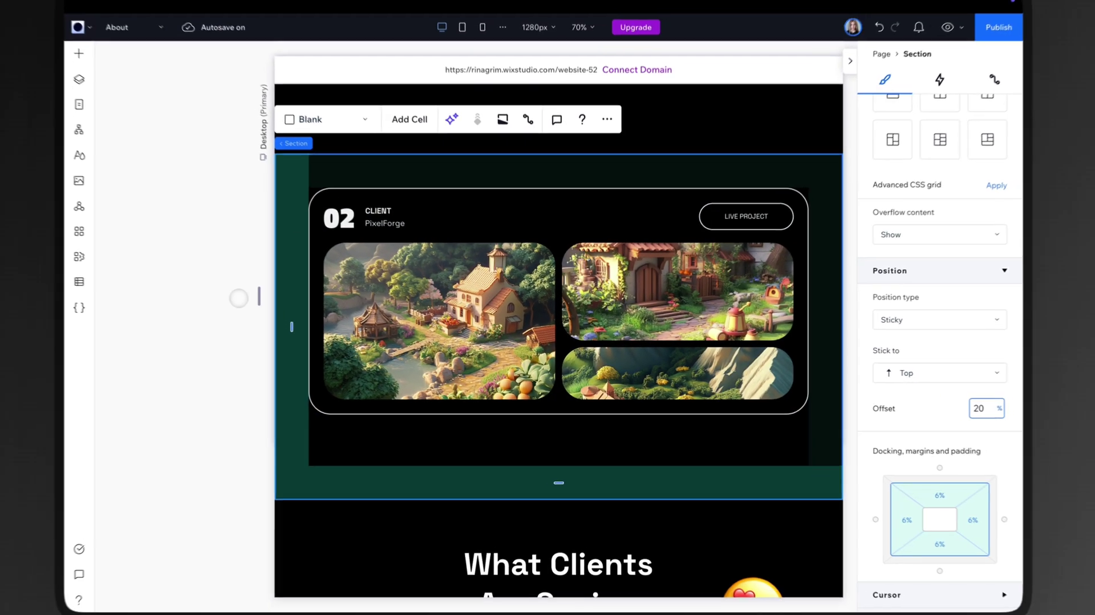
pyautogui.click(238, 308)
pyautogui.click(402, 206)
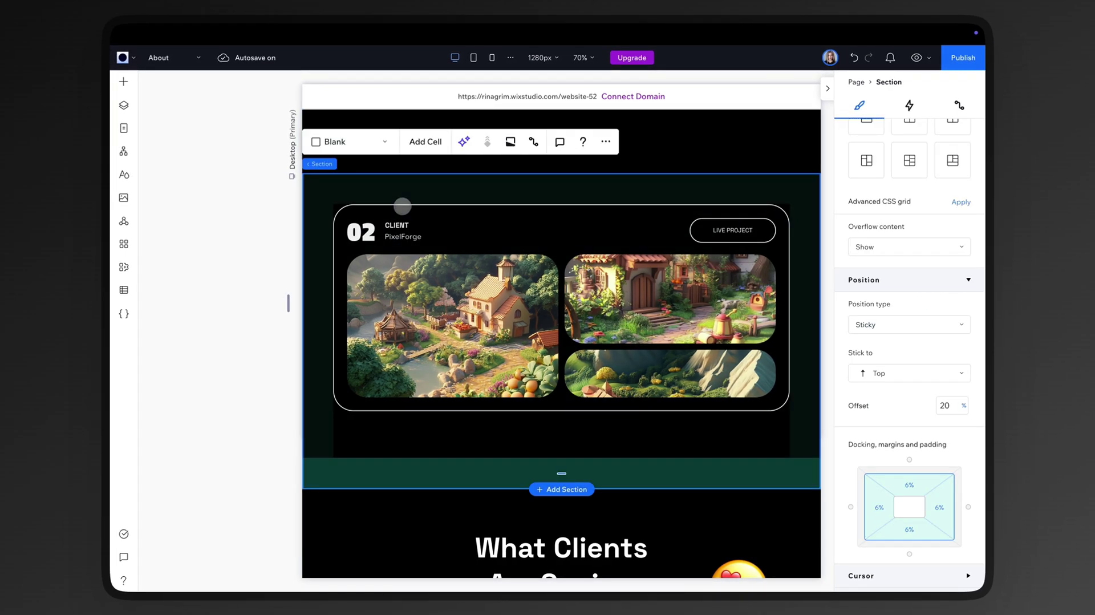
# Duplicate the section with Ctrl+D and relabel the copy 03 for MetaForm Creation
pyautogui.hotkey('ctrl', 'd')
pyautogui.scroll(-3, 535, 279)
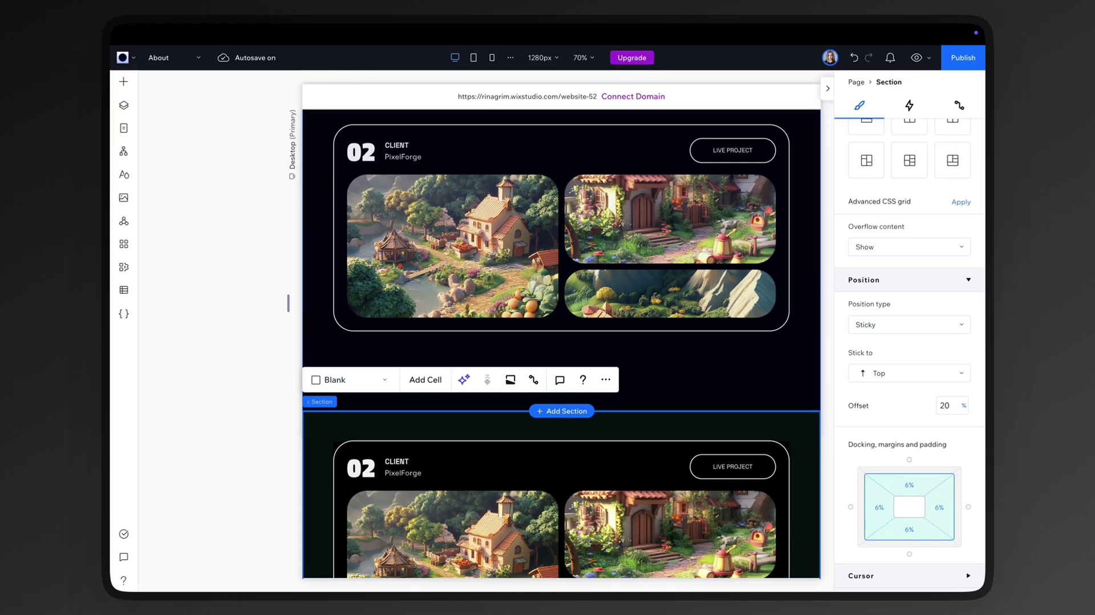
pyautogui.click(365, 368)
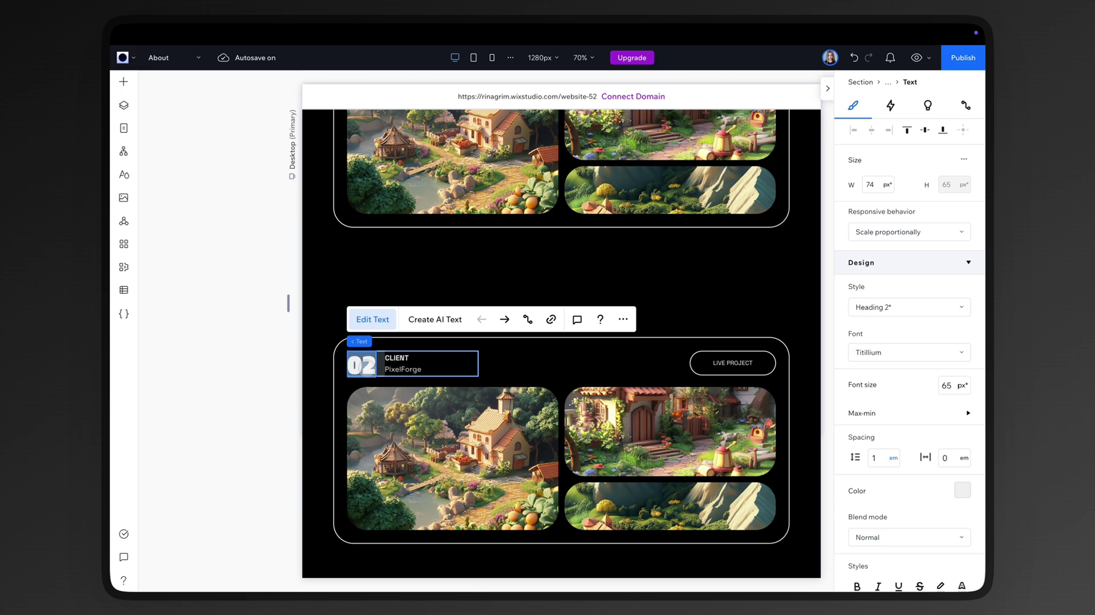
pyautogui.write('03')
pyautogui.click(397, 370)
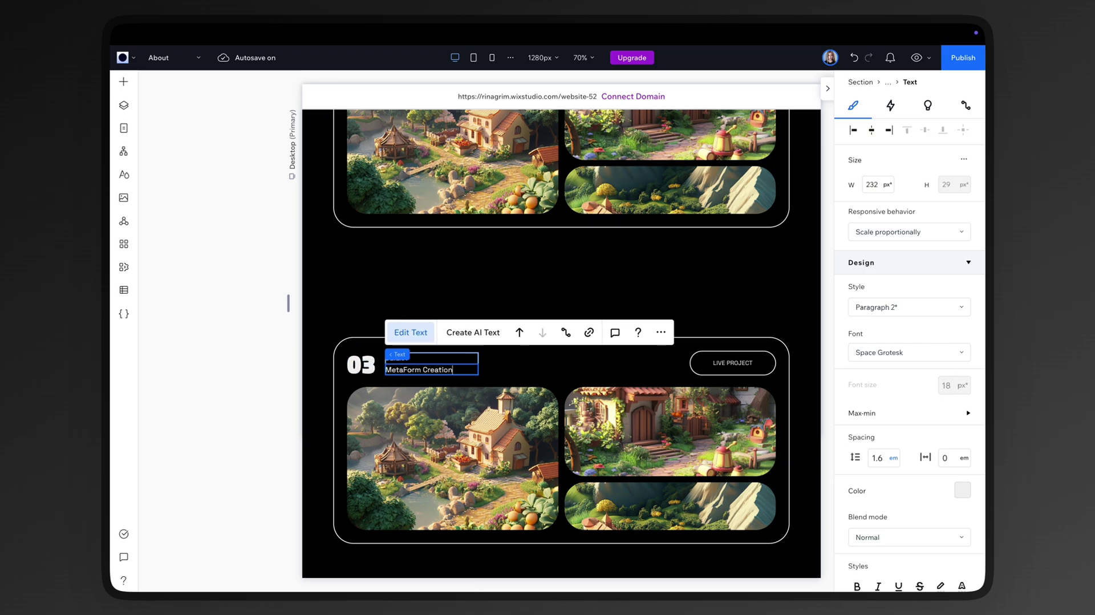
pyautogui.click(451, 456)
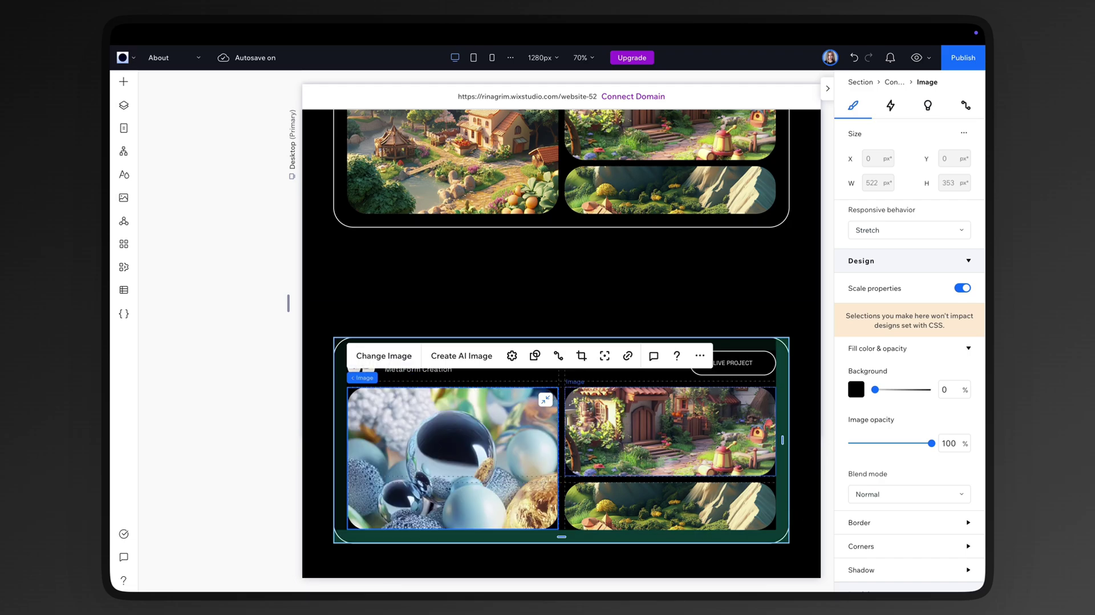
# Give card 03 a 30% sticky offset
pyautogui.click(805, 456)
pyautogui.scroll(-4, 907, 399)
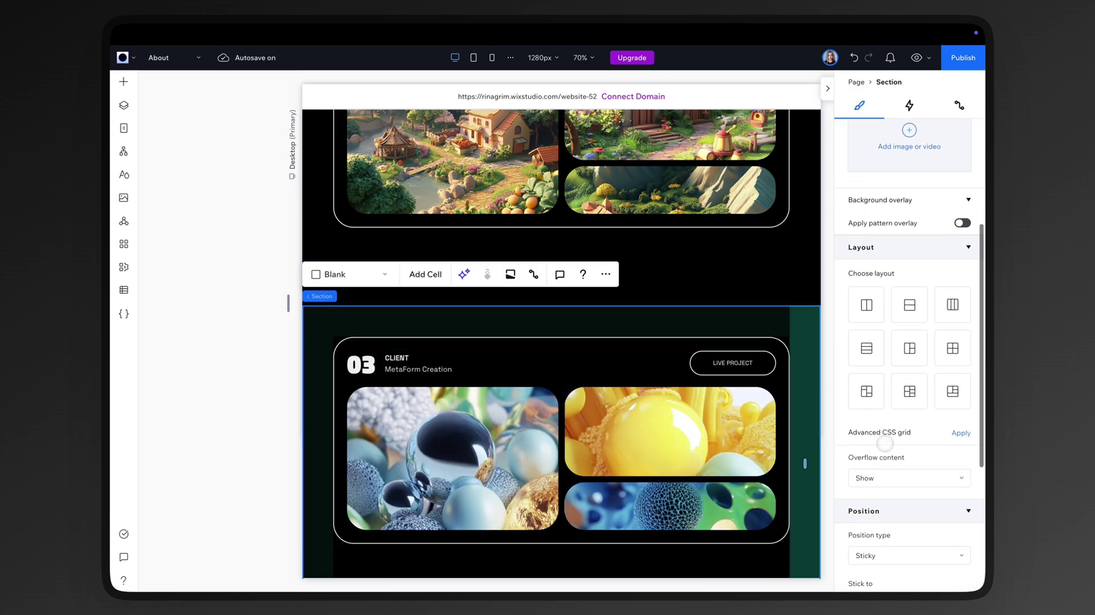
pyautogui.scroll(-2, 907, 399)
pyautogui.scroll(-3, 907, 399)
pyautogui.click(951, 397)
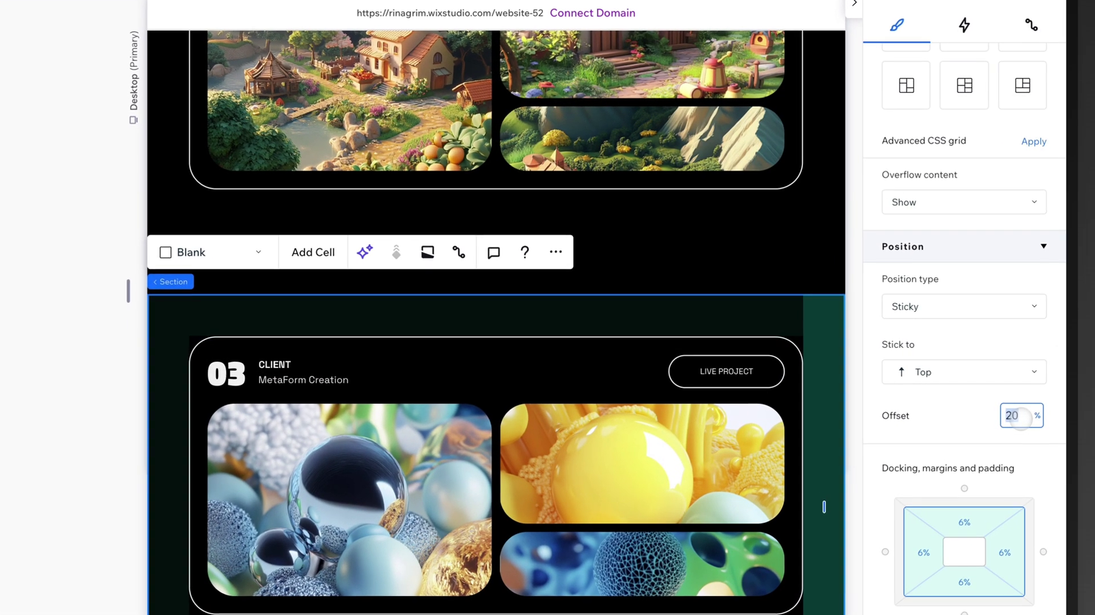
pyautogui.write('30')
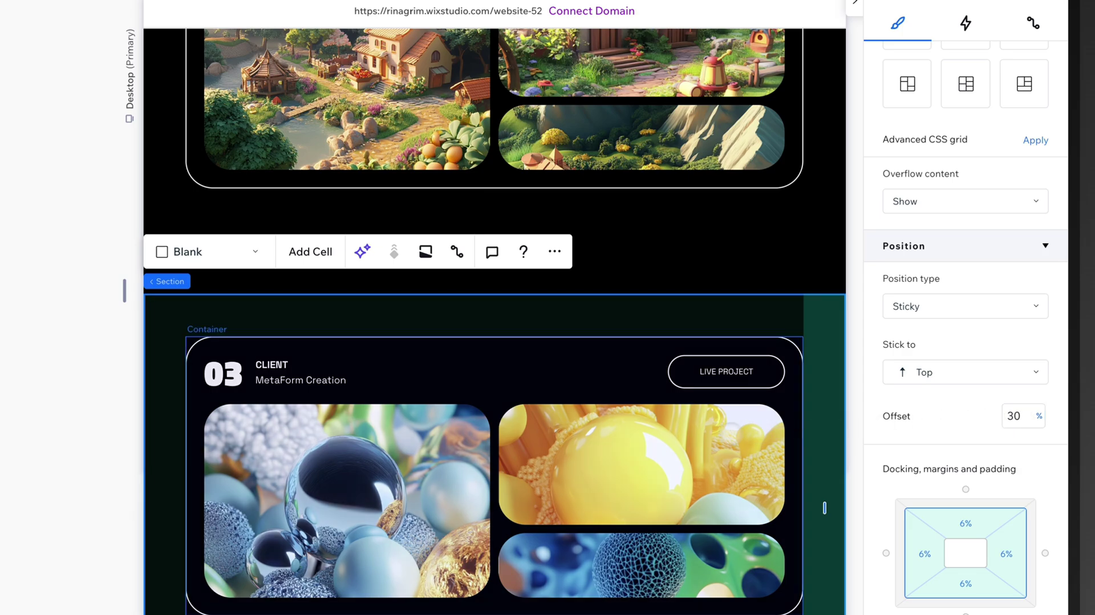
pyautogui.scroll(-3, 714, 432)
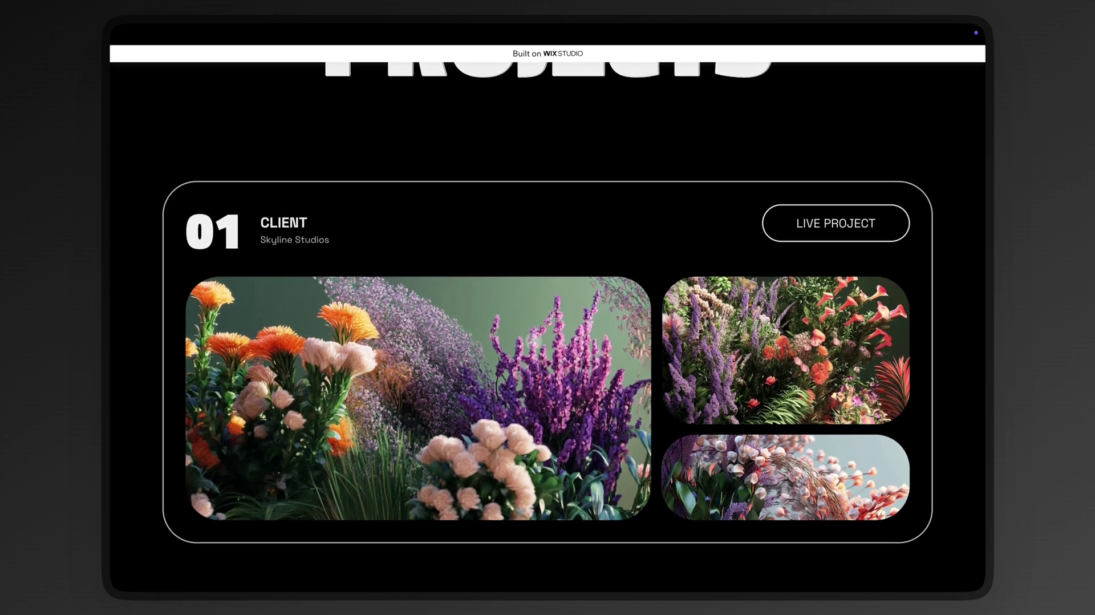
pyautogui.scroll(-2, 548, 342)
pyautogui.scroll(-1, 547, 342)
pyautogui.scroll(-2, 548, 343)
pyautogui.scroll(-2, 548, 343)
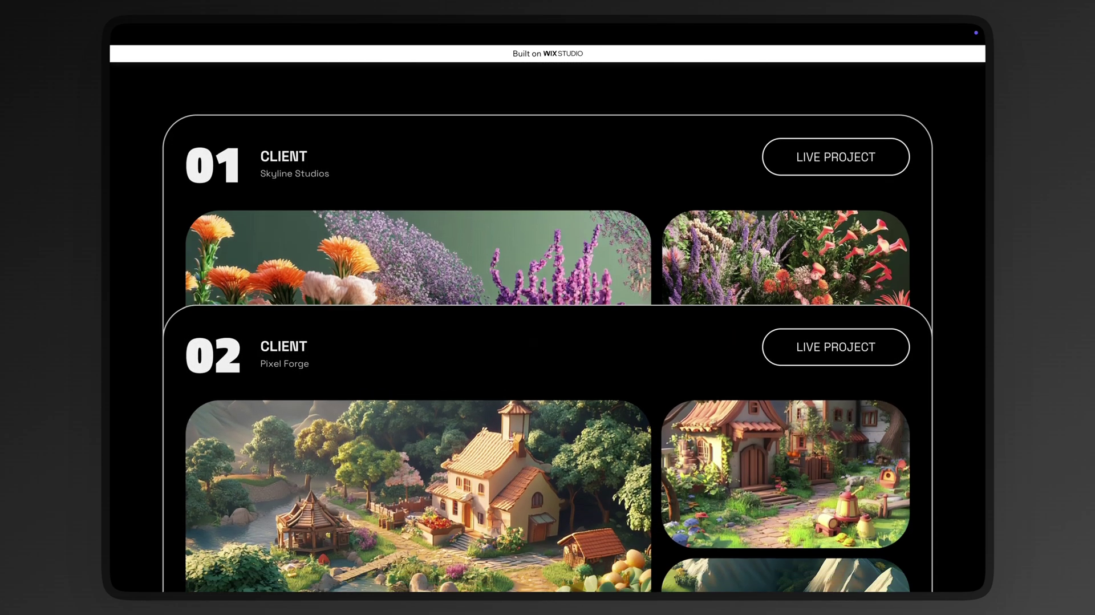
pyautogui.scroll(-2, 548, 342)
pyautogui.scroll(-1, 548, 343)
pyautogui.scroll(-2, 547, 342)
pyautogui.scroll(-2, 547, 342)
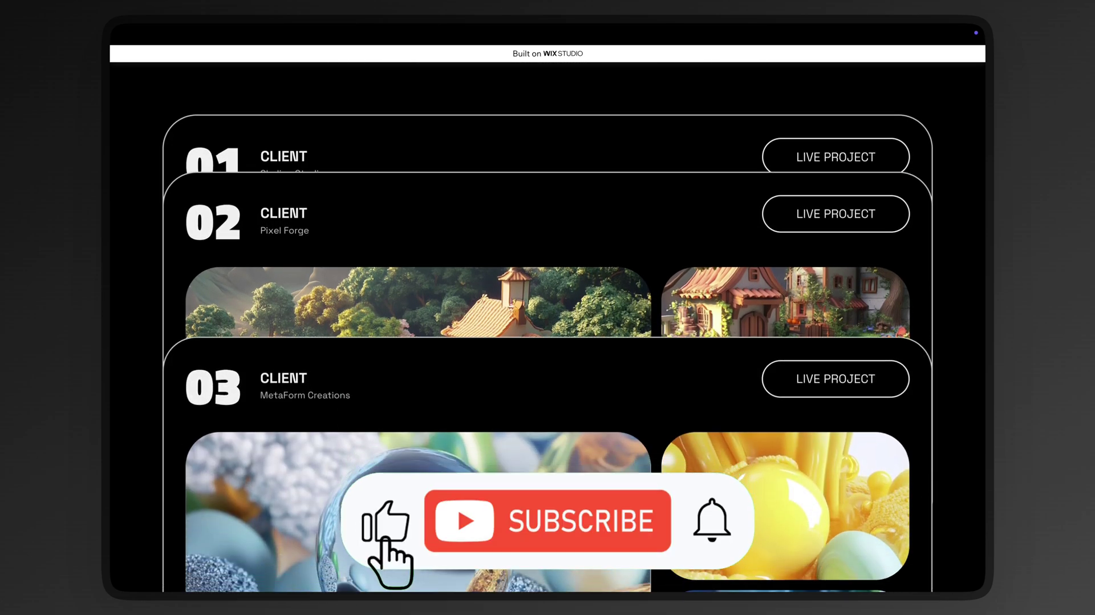
pyautogui.scroll(-2, 548, 342)
pyautogui.scroll(-1, 547, 342)
pyautogui.scroll(5, 548, 342)
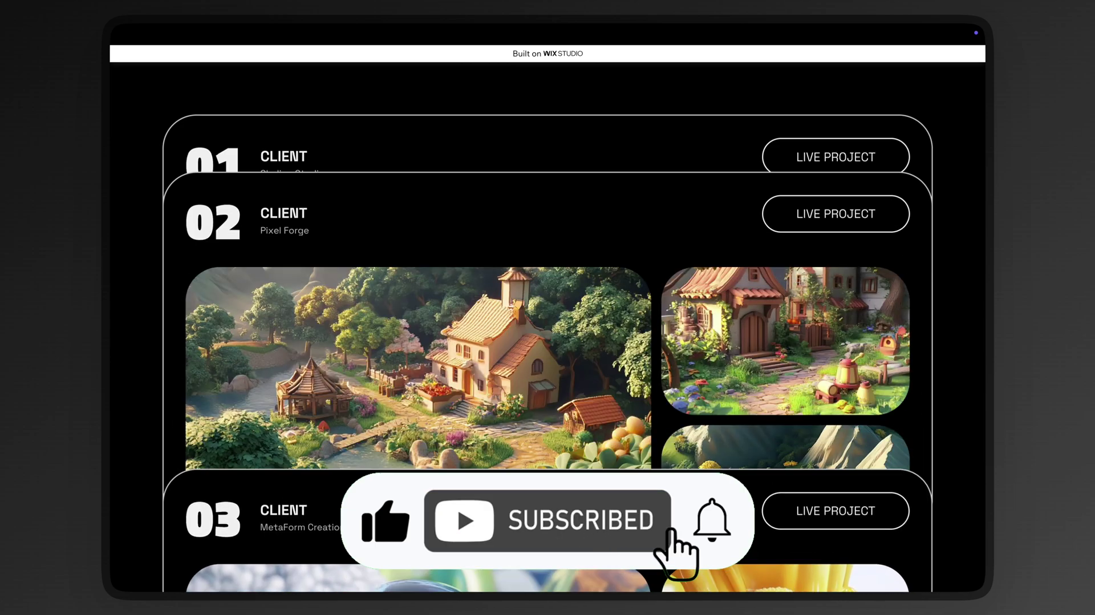
pyautogui.scroll(2, 547, 343)
pyautogui.scroll(2, 548, 342)
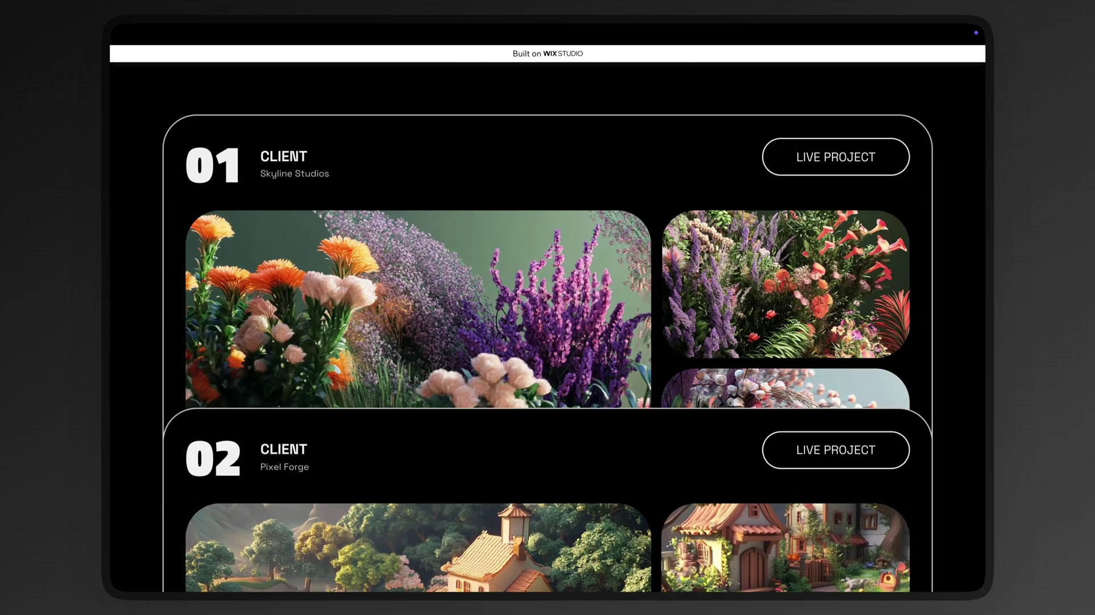
pyautogui.scroll(2, 547, 342)
pyautogui.scroll(1, 533, 341)
pyautogui.scroll(3, 534, 341)
pyautogui.scroll(2, 534, 341)
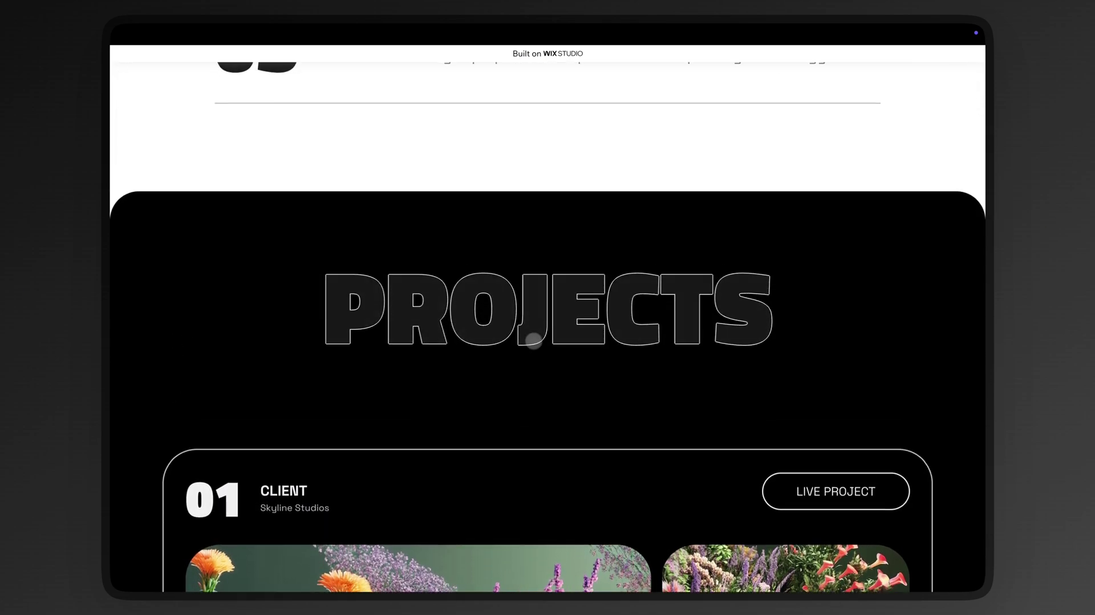